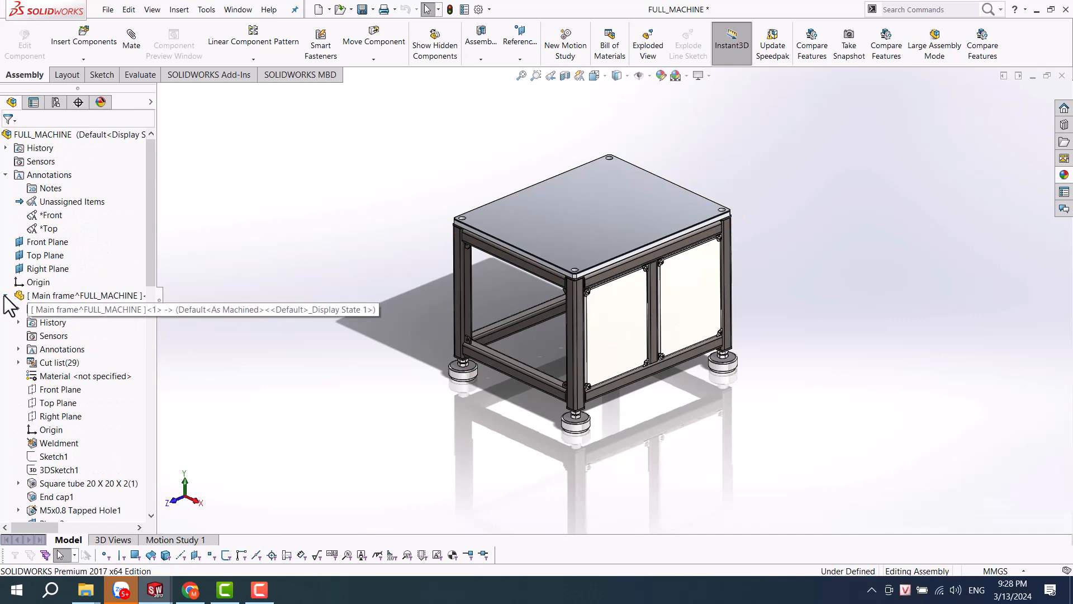
- Edit the Main frame part within the assembly and open its 3DSketch1 for editing
{"action": "left_click", "coordinate": [25, 298]}
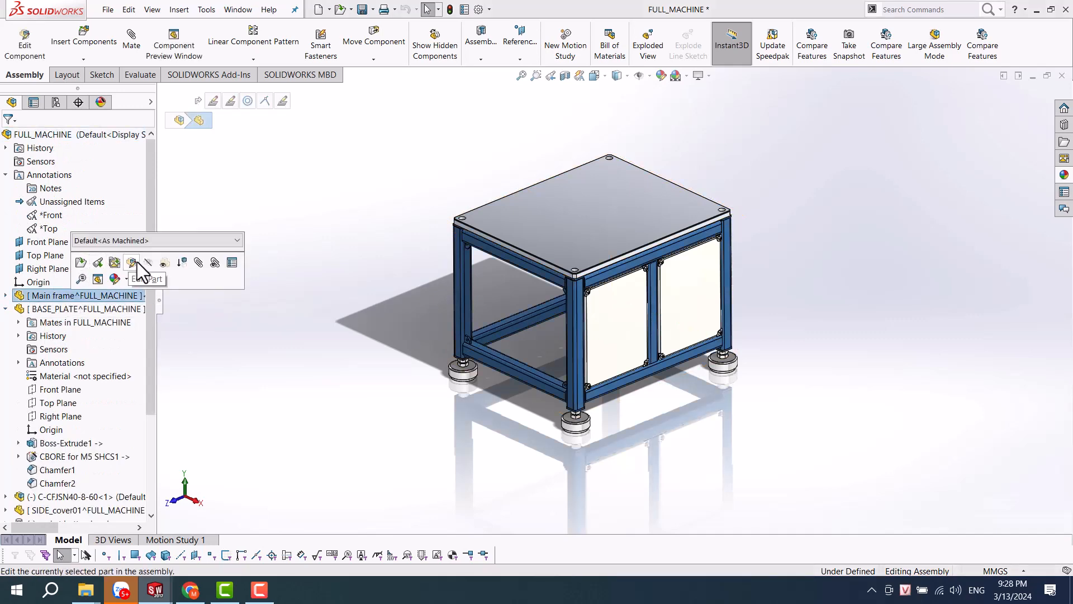
{"action": "left_click", "coordinate": [132, 262]}
{"action": "middle_click_drag", "start_coordinate": [480, 267], "coordinate": [328, 307]}
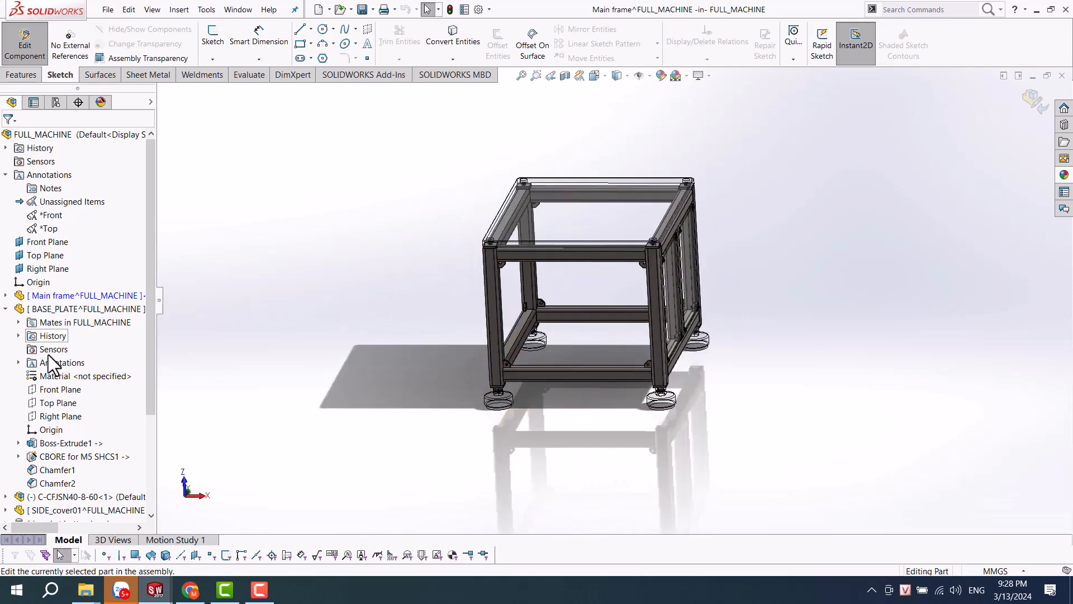
{"action": "scroll", "coordinate": [34, 413], "scroll_direction": "down", "scroll_amount": 3}
{"action": "scroll", "coordinate": [34, 364], "scroll_direction": "up", "scroll_amount": 3}
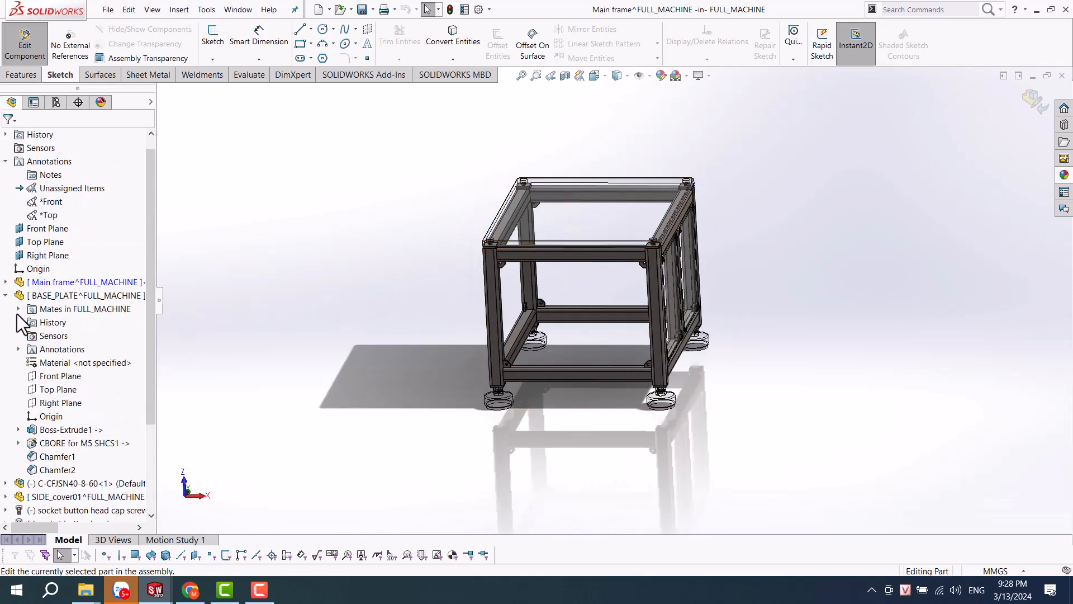
{"action": "left_click", "coordinate": [6, 282]}
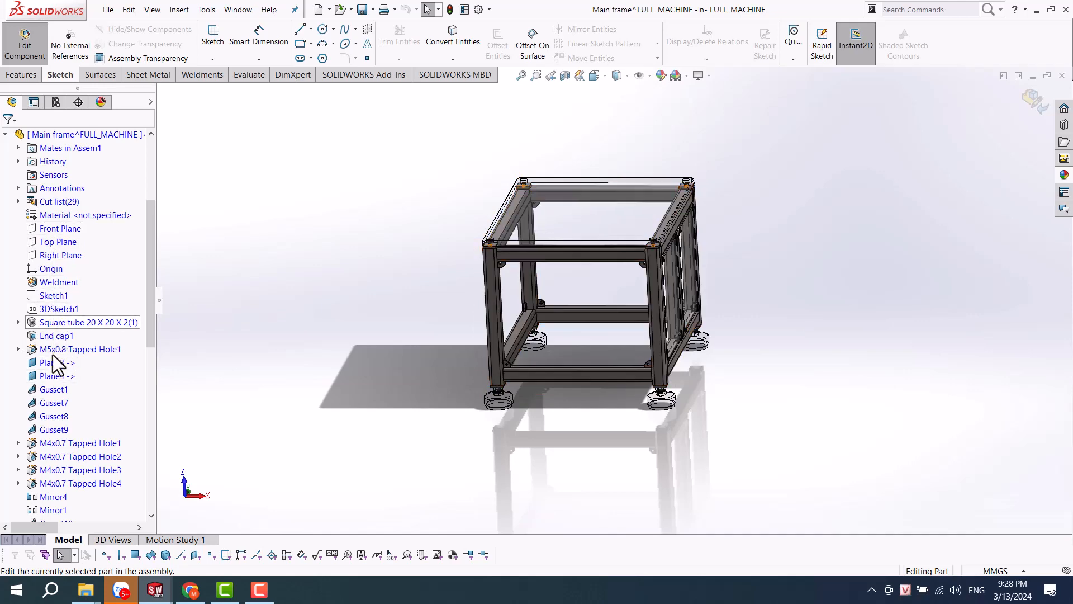
{"action": "left_click", "coordinate": [56, 309]}
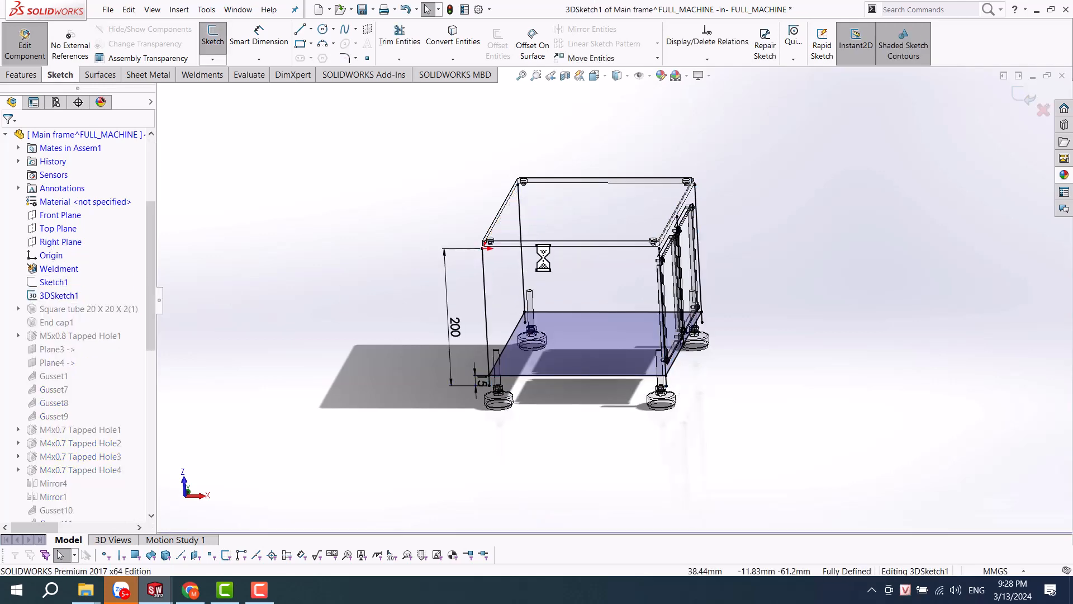
{"action": "middle_click_drag", "start_coordinate": [543, 258], "coordinate": [514, 335]}
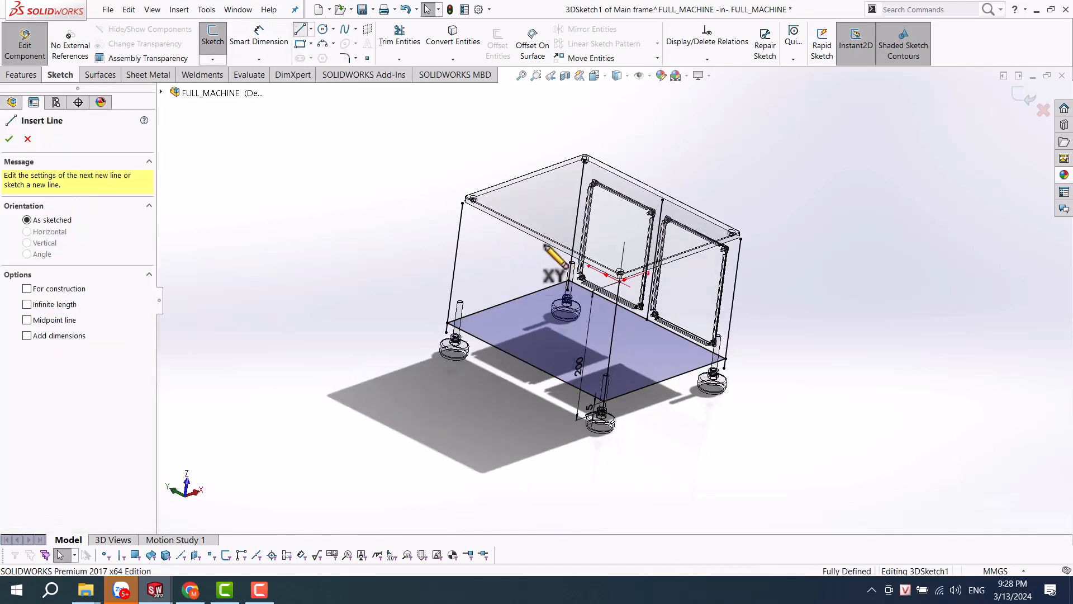
- Show the main frame's Sketch1 as a reference while editing the 3D sketch
{"action": "mouse_move", "coordinate": [511, 231]}
{"action": "middle_mouse_down"}
{"action": "mouse_move", "coordinate": [512, 208]}
{"action": "mouse_move", "coordinate": [509, 232]}
{"action": "middle_mouse_up"}
{"action": "key", "text": "Escape"}
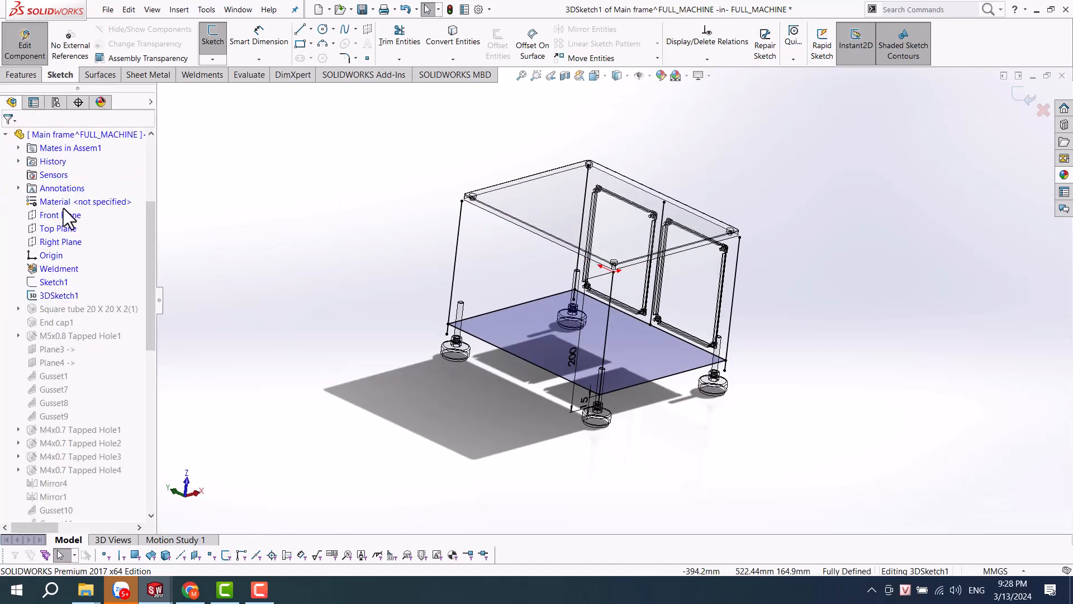
{"action": "left_click", "coordinate": [61, 281]}
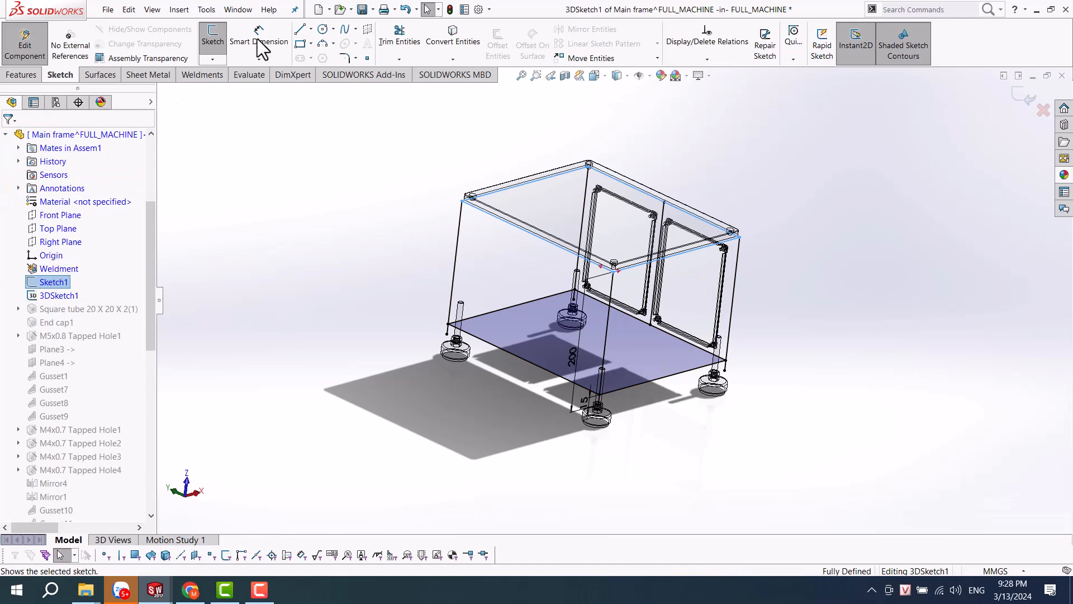
- Draw a vertical line joining the midpoints of the upper and lower edges on the long side opposite the covers, and exit the sketch
{"action": "left_click", "coordinate": [310, 30]}
{"action": "left_click", "coordinate": [306, 57]}
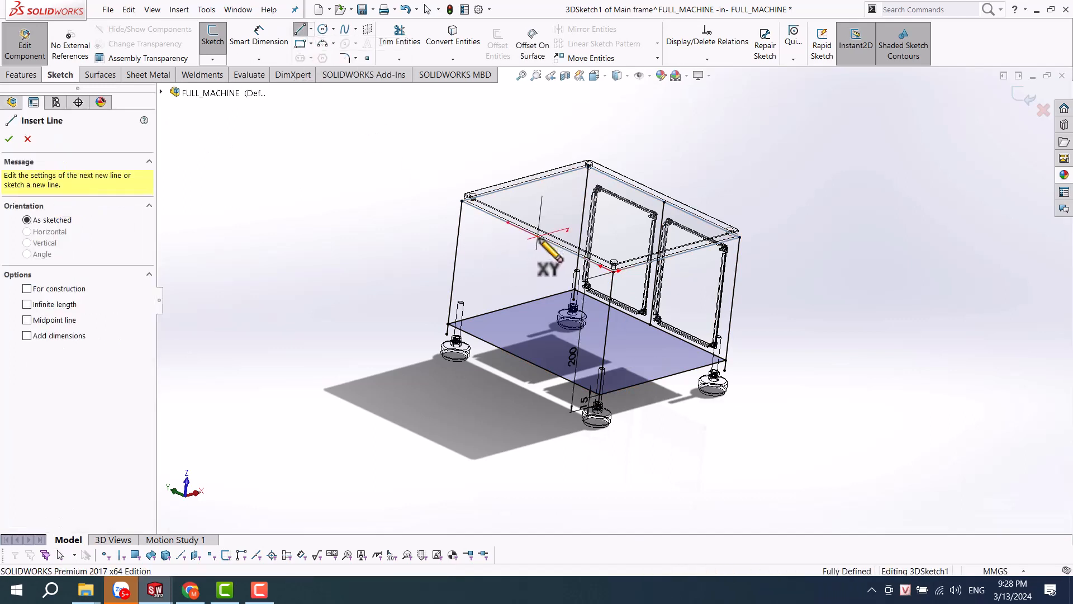
{"action": "left_click", "coordinate": [520, 340]}
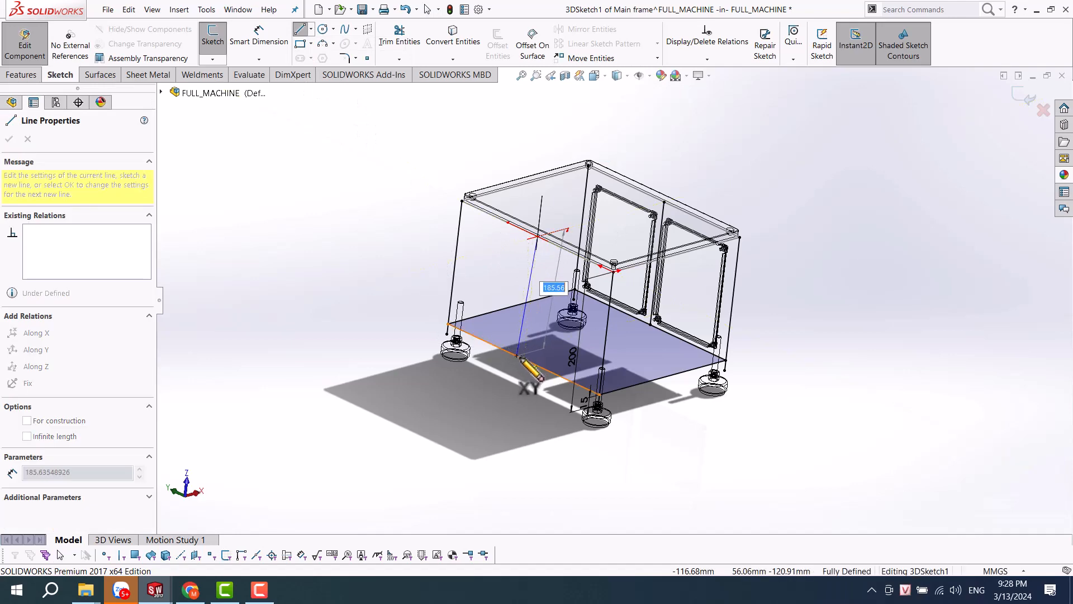
{"action": "left_click", "coordinate": [517, 355]}
{"action": "key", "text": "Escape"}
{"action": "middle_click_drag", "start_coordinate": [476, 268], "coordinate": [490, 297]}
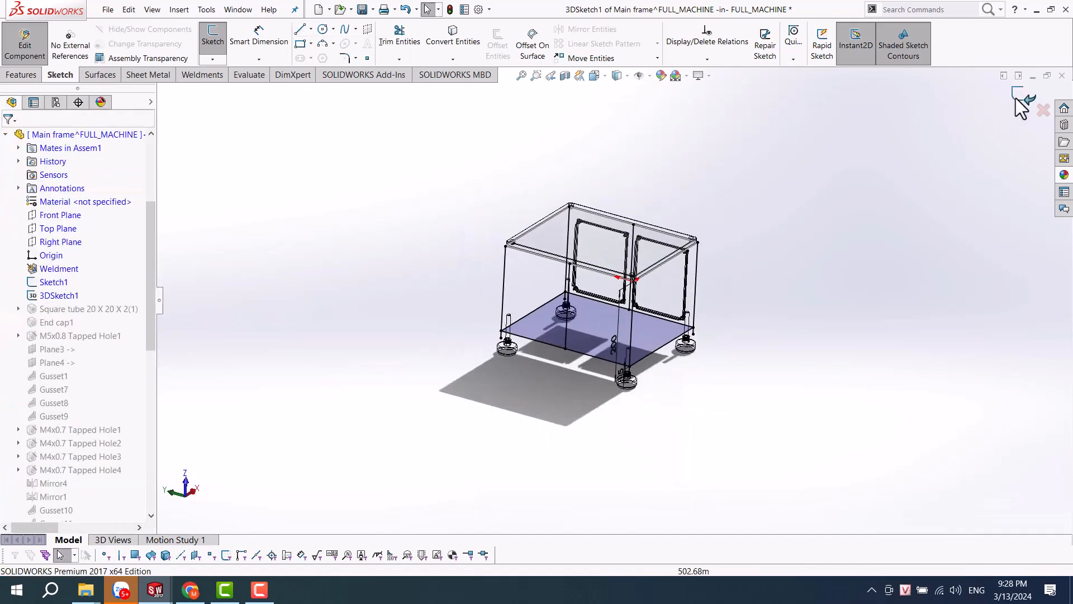
{"action": "key", "text": "ctrl+b"}
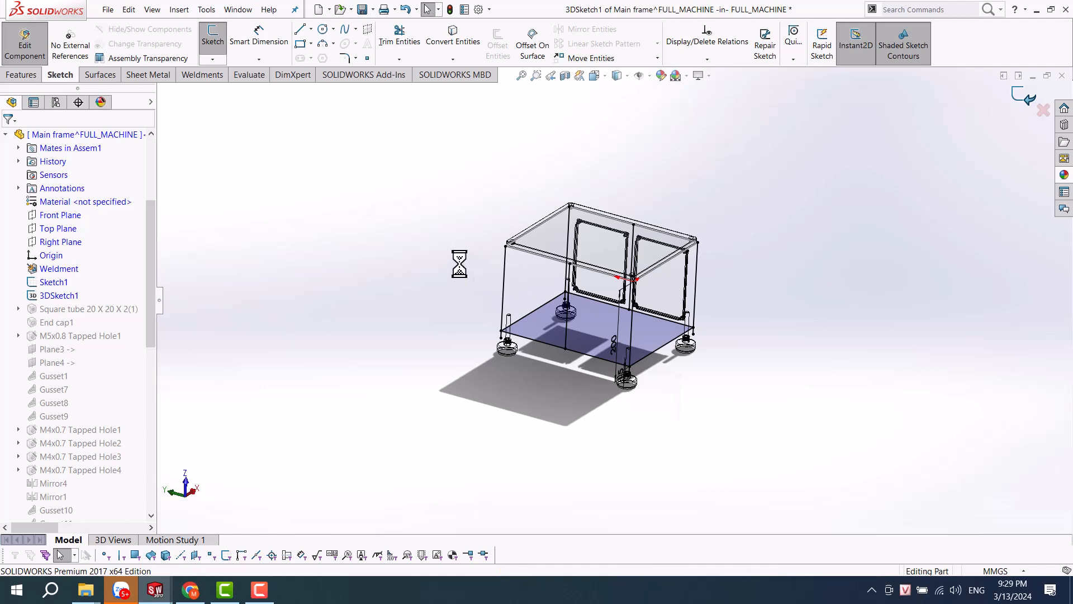
- Make Sketch1 and 3DSketch1 of the main frame visible together
{"action": "scroll", "coordinate": [603, 275], "scroll_direction": "down", "scroll_amount": 3}
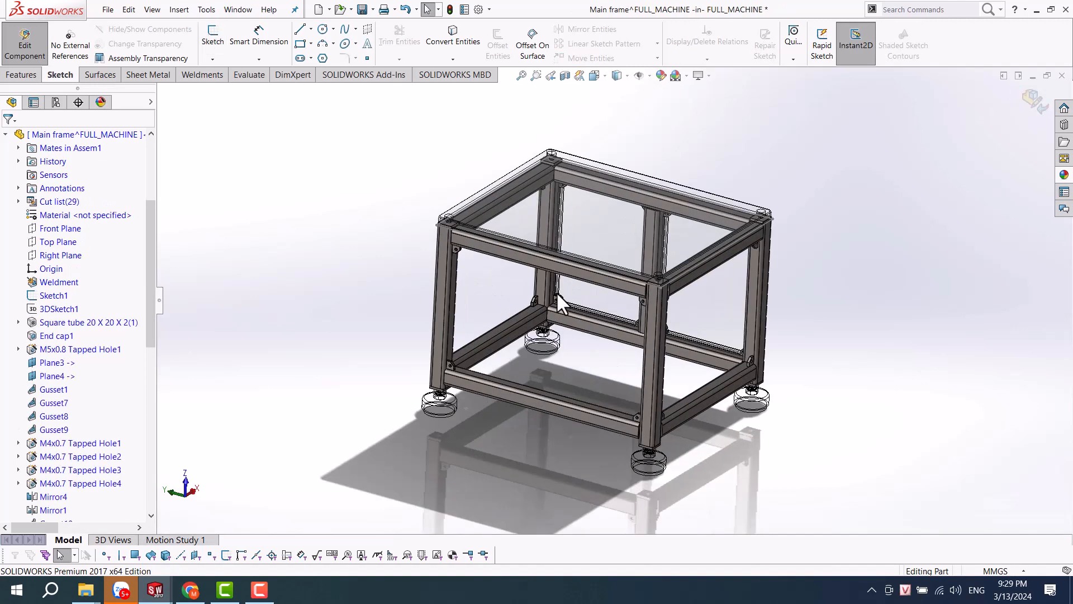
{"action": "mouse_move", "coordinate": [558, 297]}
{"action": "middle_mouse_down"}
{"action": "mouse_move", "coordinate": [538, 278]}
{"action": "mouse_move", "coordinate": [488, 287]}
{"action": "middle_mouse_up"}
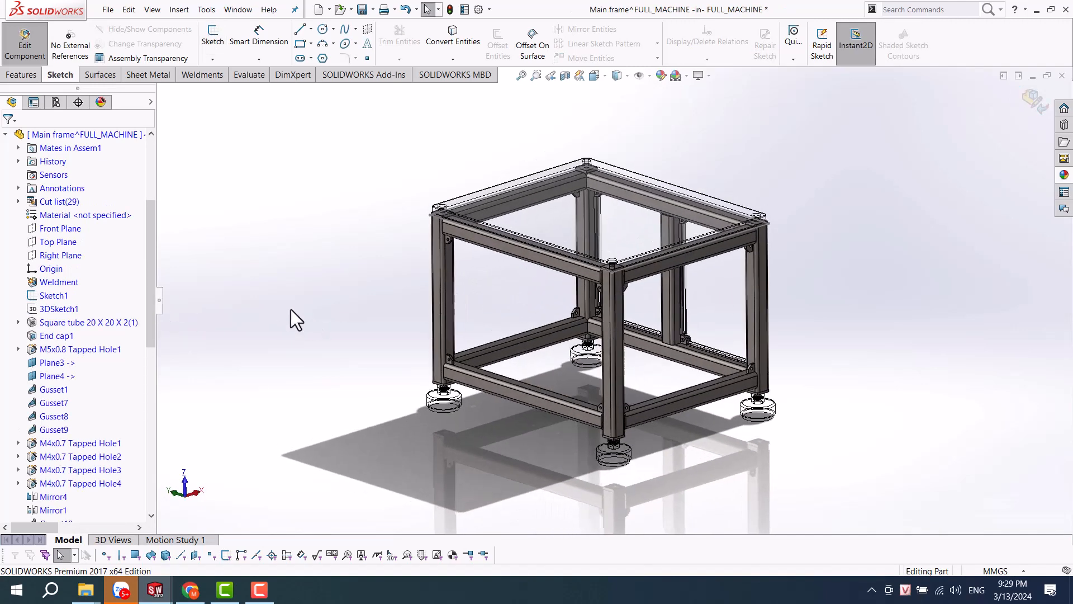
{"action": "left_click", "coordinate": [51, 297]}
{"action": "left_click", "coordinate": [57, 309], "text": "ctrl"}
{"action": "left_click", "coordinate": [69, 288]}
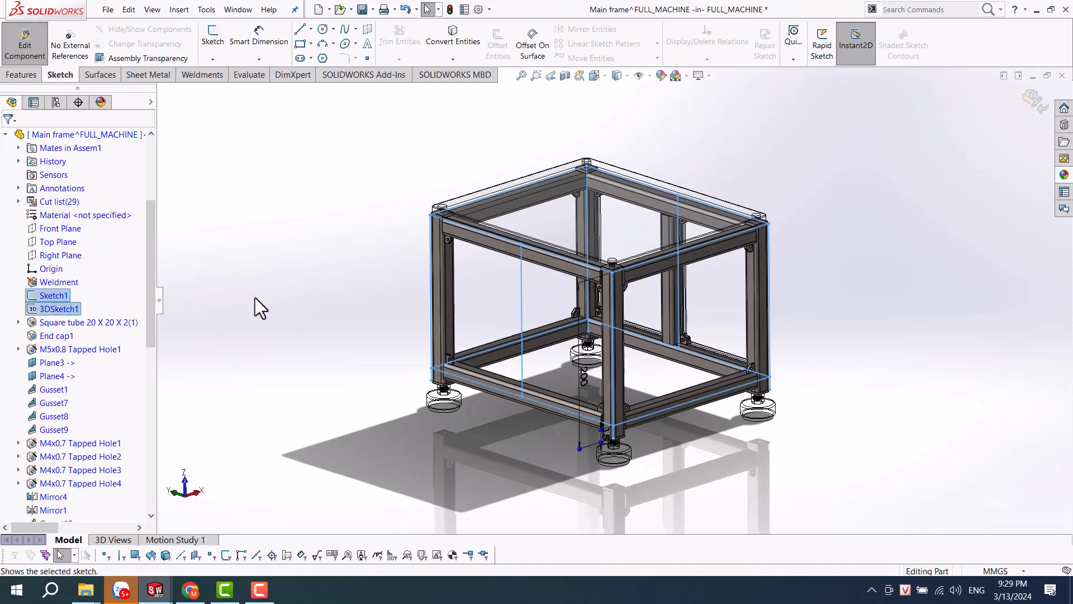
- Edit the Square tube 20 X 20 X 2(1) structural member and add a new group using the new vertical sketch line
{"action": "left_click", "coordinate": [64, 322]}
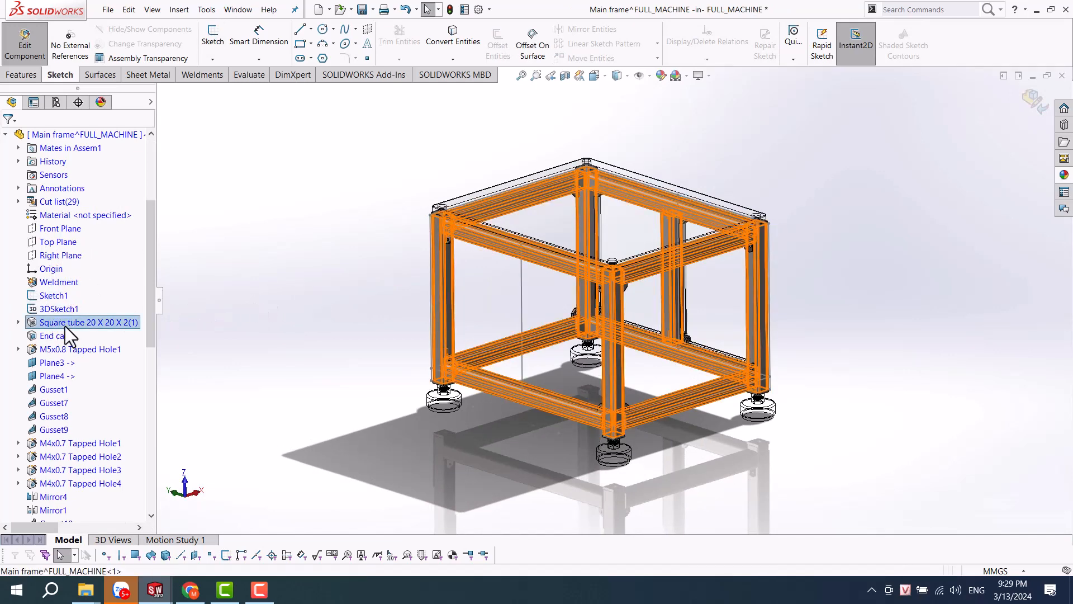
{"action": "left_click", "coordinate": [75, 293]}
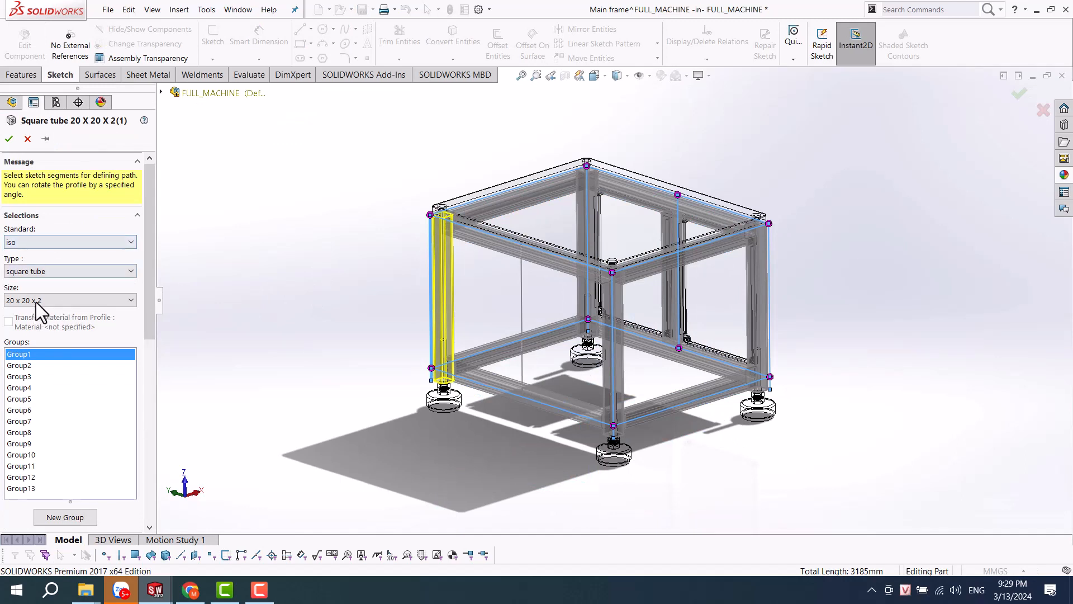
{"action": "left_click", "coordinate": [78, 516]}
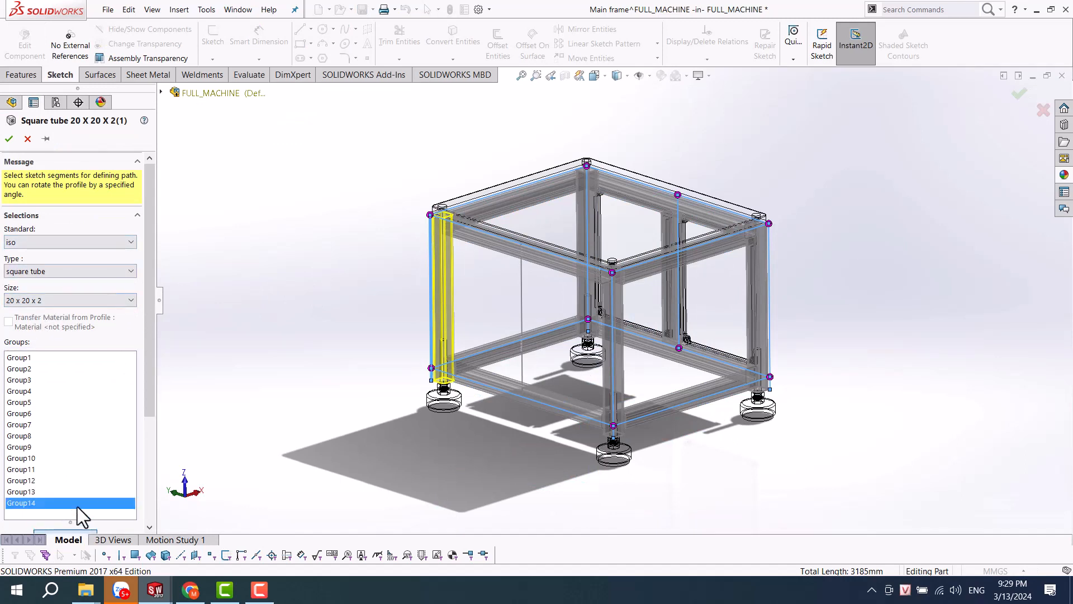
{"action": "left_click", "coordinate": [521, 294]}
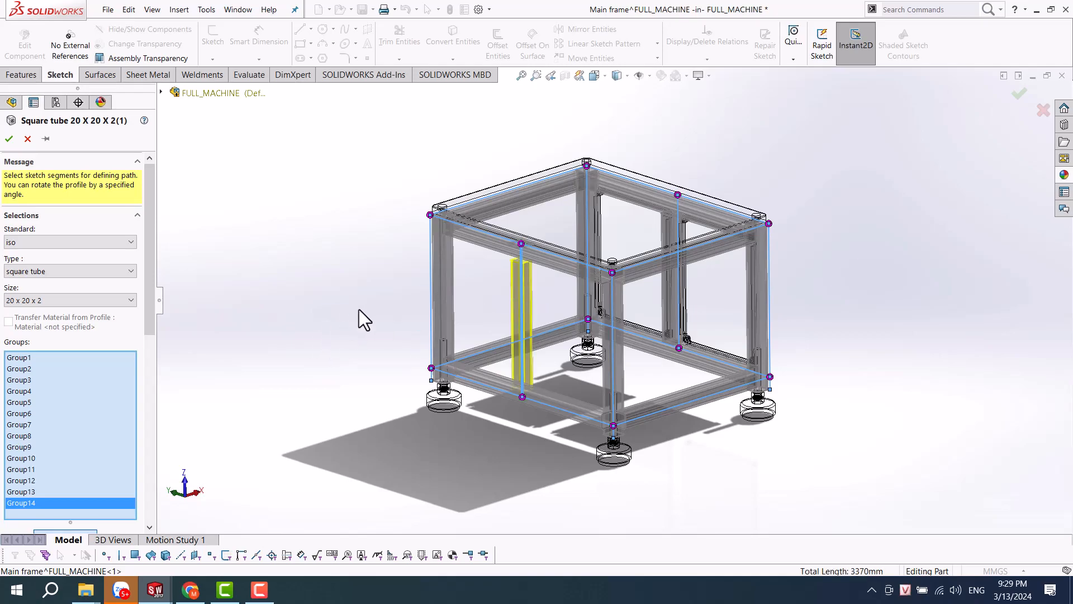
- Locate the new post's profile by the midpoint of its outer side so the tube shifts inward, and accept the structural member
{"action": "scroll", "coordinate": [528, 274], "scroll_direction": "down", "scroll_amount": 5}
{"action": "middle_click_drag", "start_coordinate": [531, 287], "coordinate": [515, 310]}
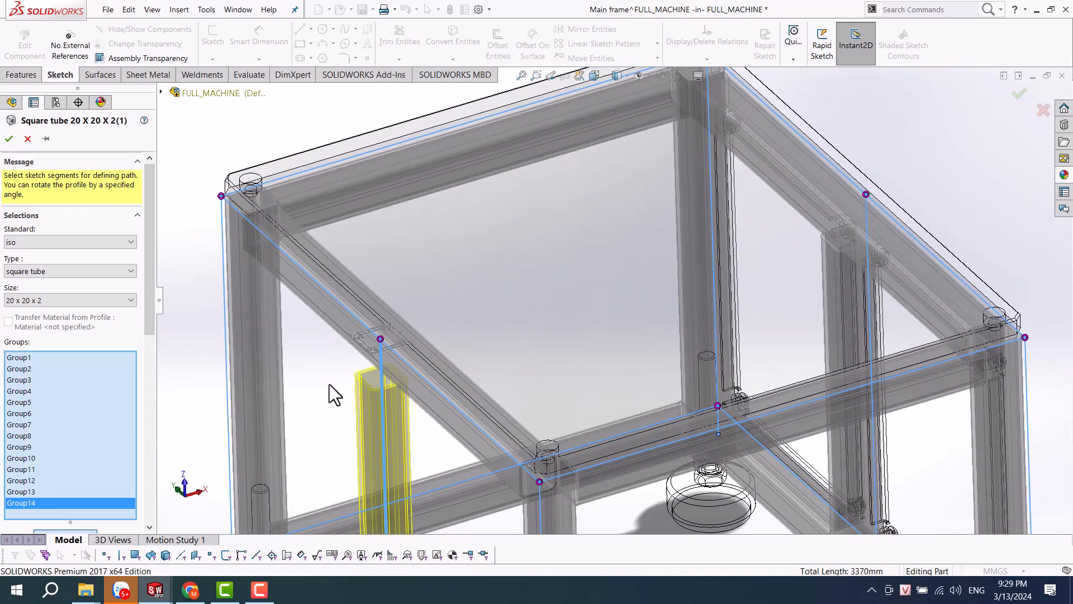
{"action": "left_click_drag", "start_coordinate": [151, 317], "coordinate": [144, 484]}
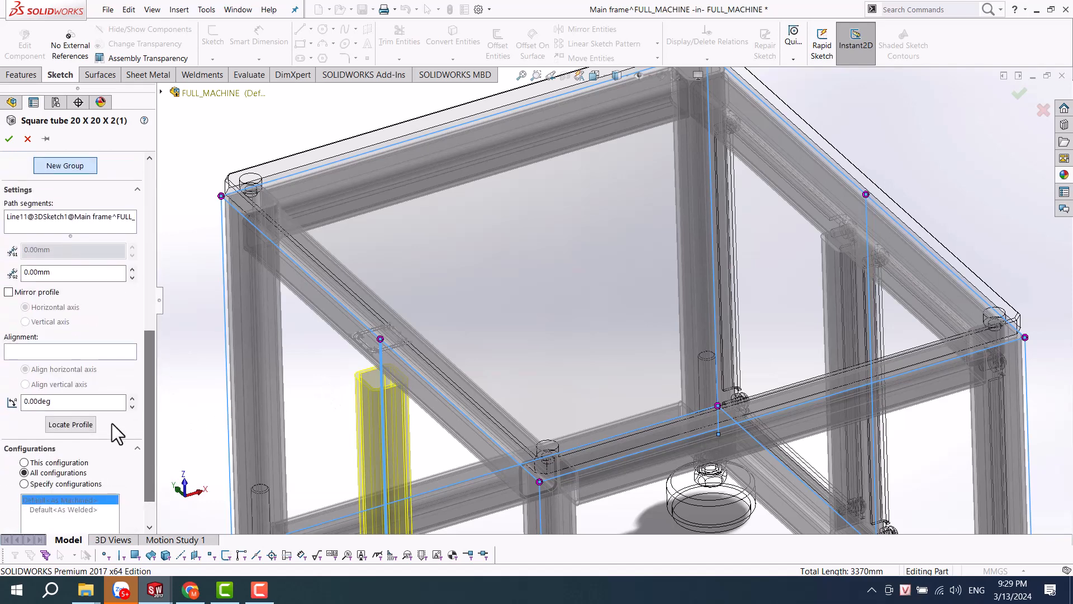
{"action": "left_click", "coordinate": [83, 426]}
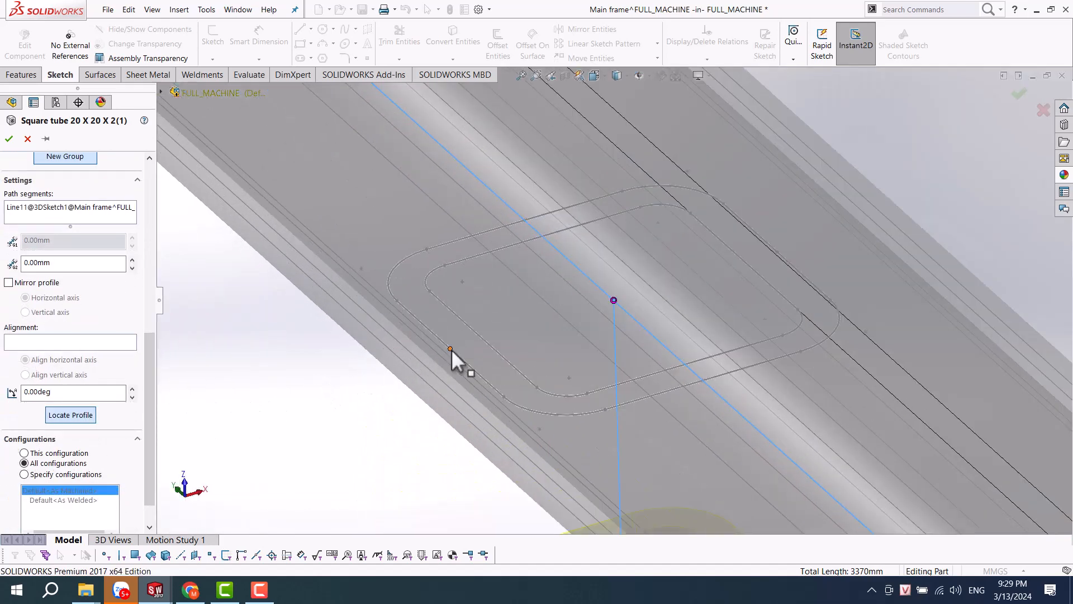
{"action": "left_click", "coordinate": [451, 349]}
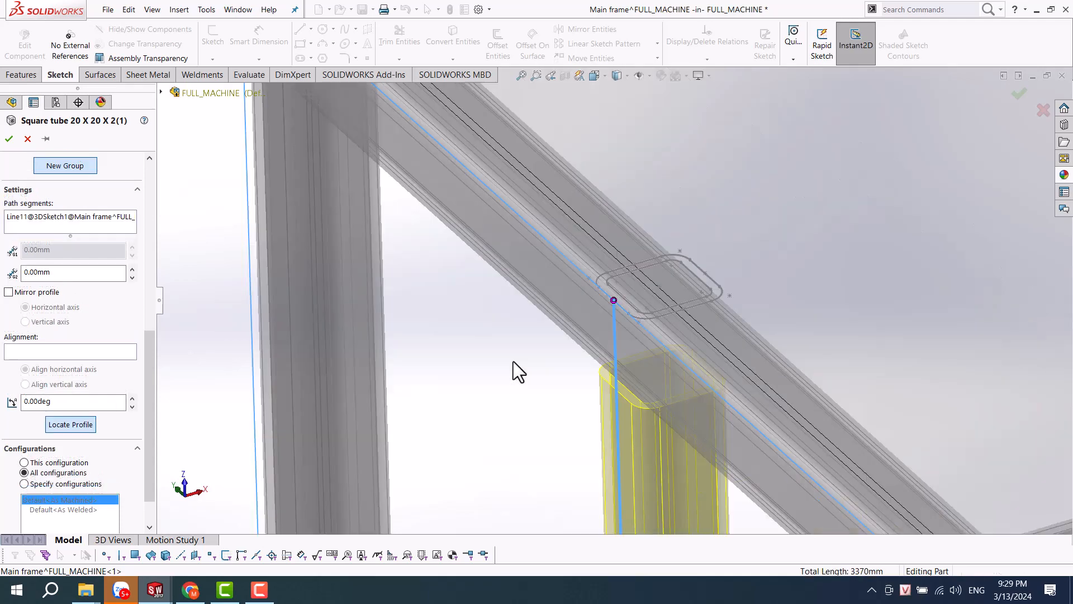
{"action": "middle_click_drag", "start_coordinate": [541, 383], "coordinate": [570, 353]}
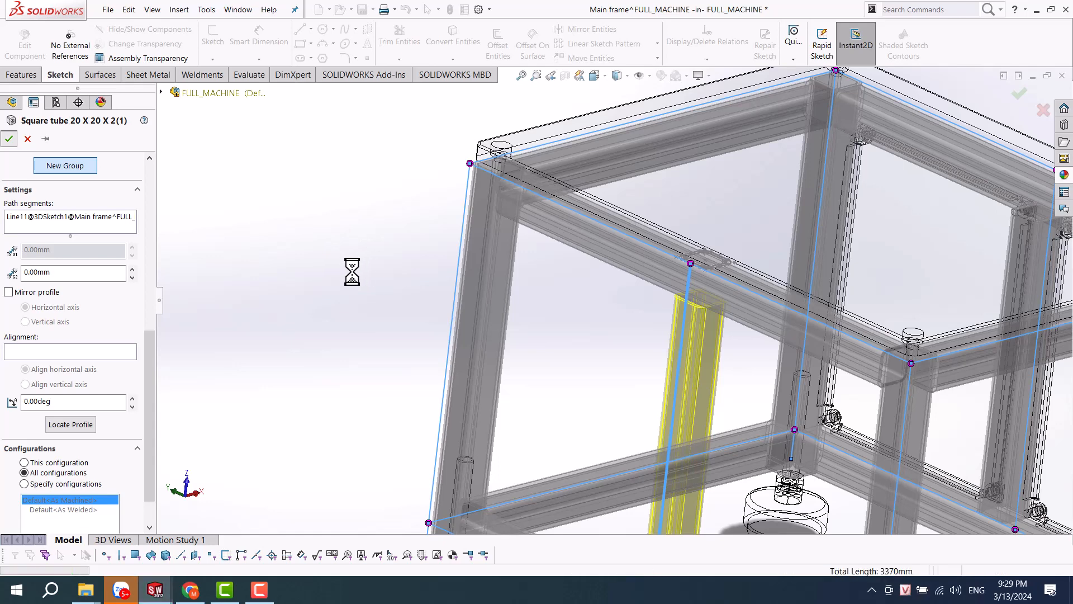
{"action": "scroll", "coordinate": [353, 276], "scroll_direction": "up", "scroll_amount": 4}
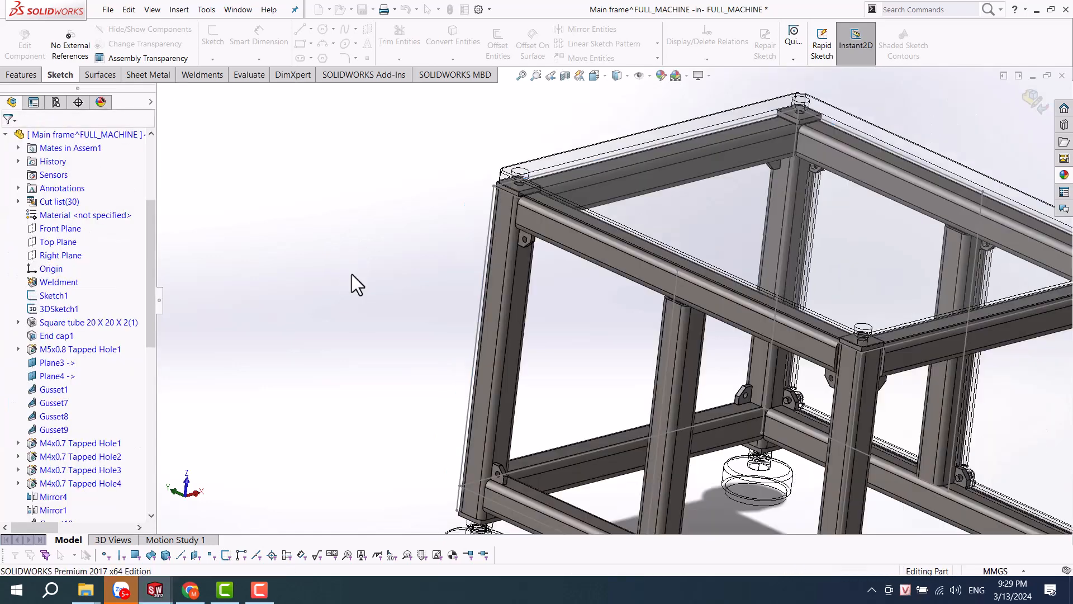
{"action": "mouse_move", "coordinate": [450, 304]}
{"action": "middle_mouse_down"}
{"action": "mouse_move", "coordinate": [436, 273]}
{"action": "mouse_move", "coordinate": [437, 309]}
{"action": "mouse_move", "coordinate": [424, 319]}
{"action": "mouse_move", "coordinate": [639, 324]}
{"action": "mouse_move", "coordinate": [738, 299]}
{"action": "mouse_move", "coordinate": [754, 225]}
{"action": "mouse_move", "coordinate": [872, 184]}
{"action": "middle_mouse_up"}
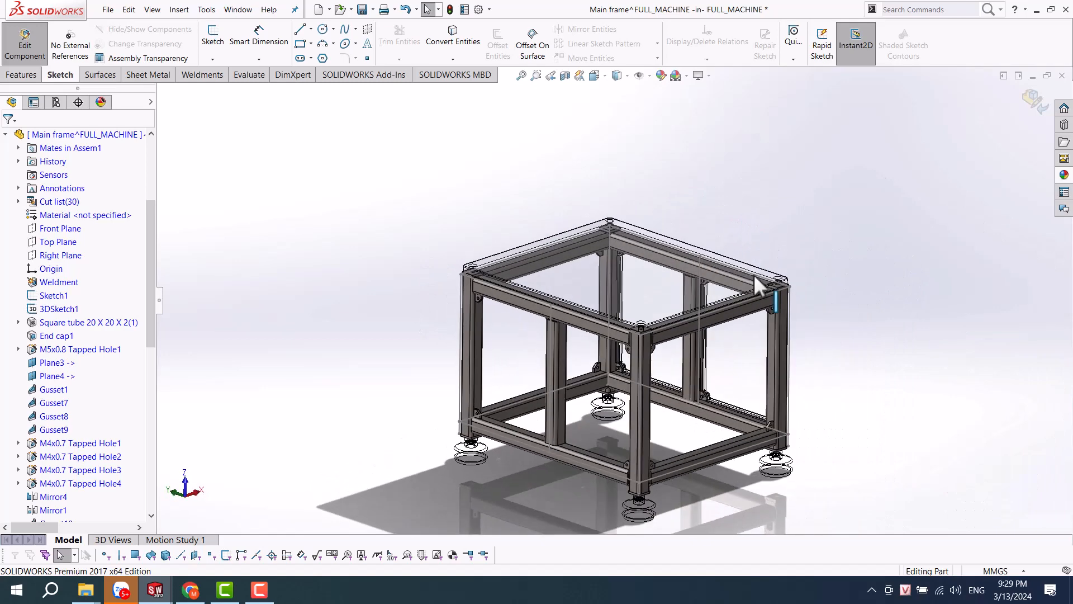
- Return to editing the assembly and hide the main frame's Sketch1 and 3DSketch1
{"action": "left_click", "coordinate": [1028, 104]}
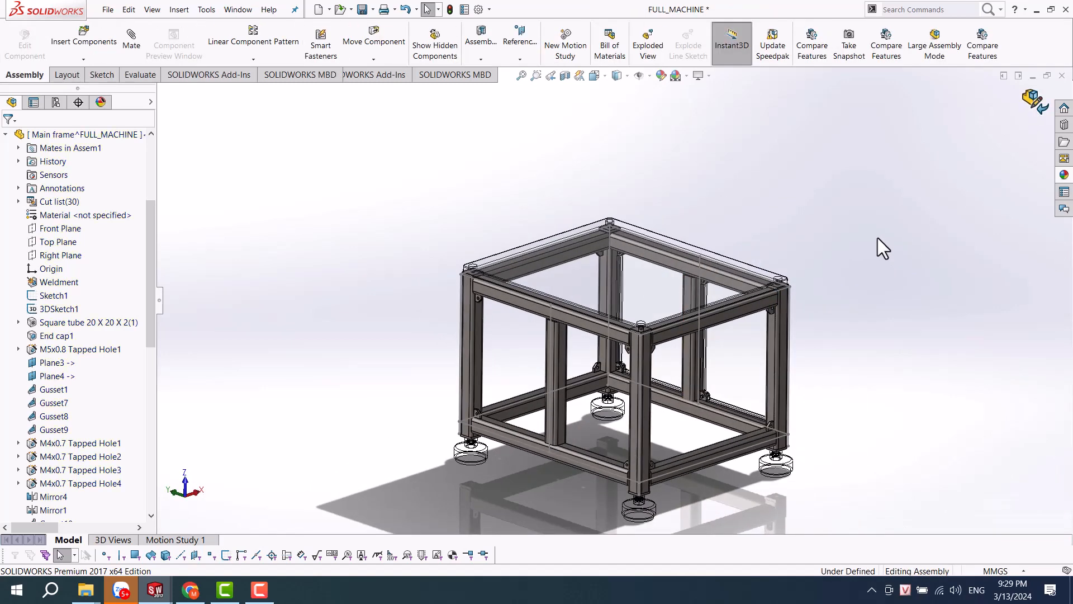
{"action": "middle_click_drag", "start_coordinate": [633, 322], "coordinate": [669, 364]}
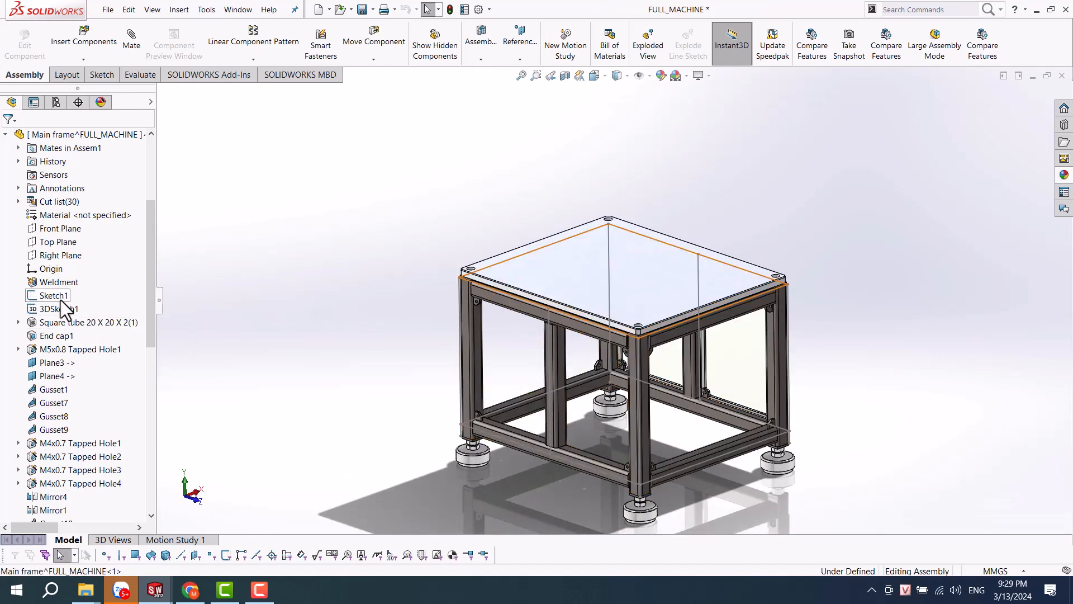
{"action": "left_click", "coordinate": [71, 291]}
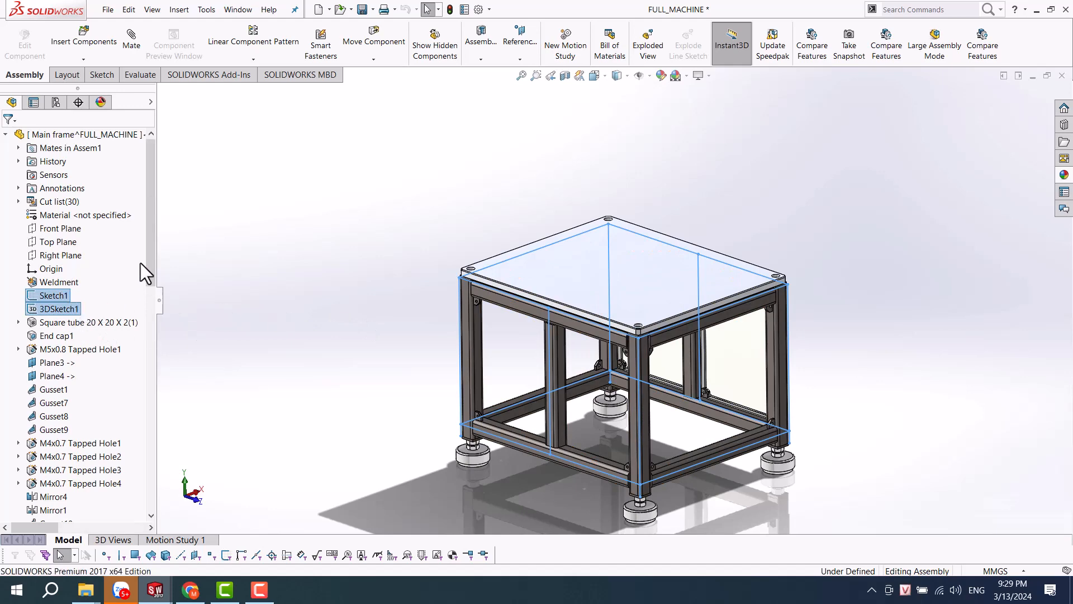
- Open Sketch1 of the flagged Base-Flange1 in the SIDE_cover01 part for editing
{"action": "left_click_drag", "start_coordinate": [150, 232], "coordinate": [136, 426]}
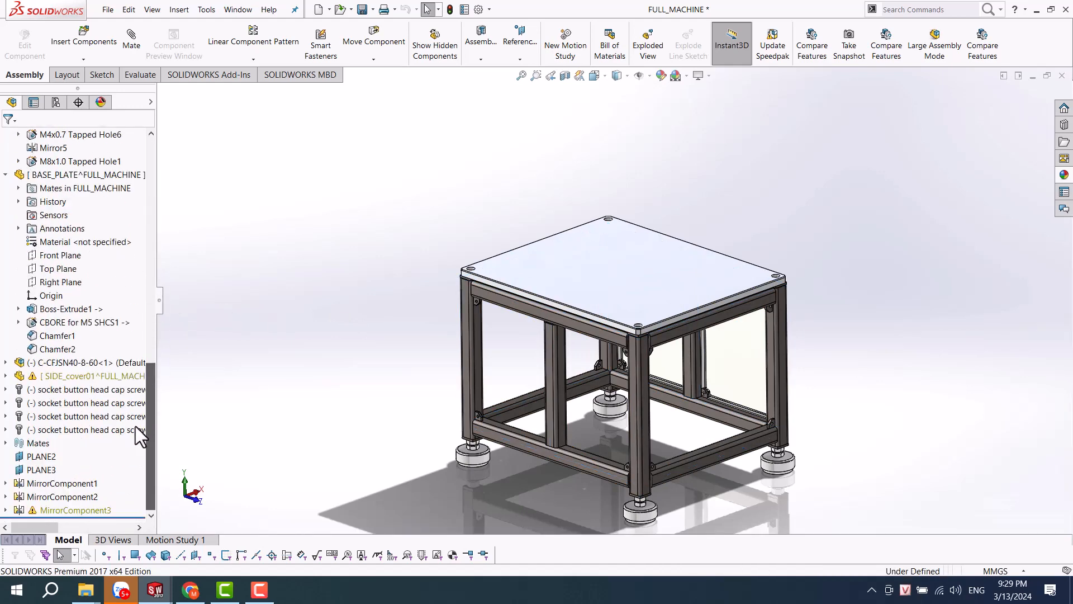
{"action": "left_click", "coordinate": [6, 510]}
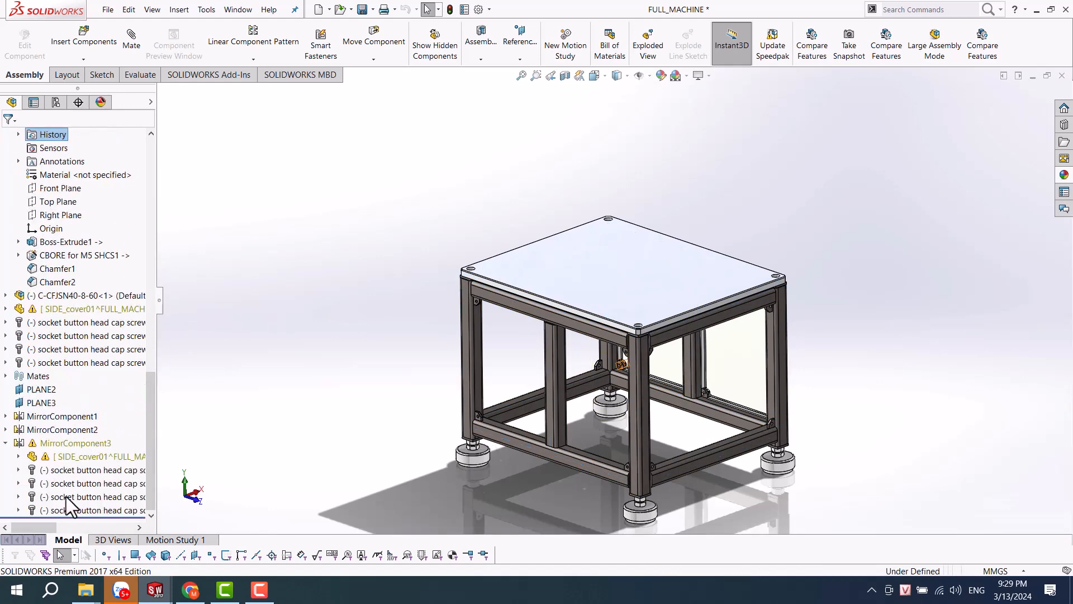
{"action": "left_click", "coordinate": [66, 457]}
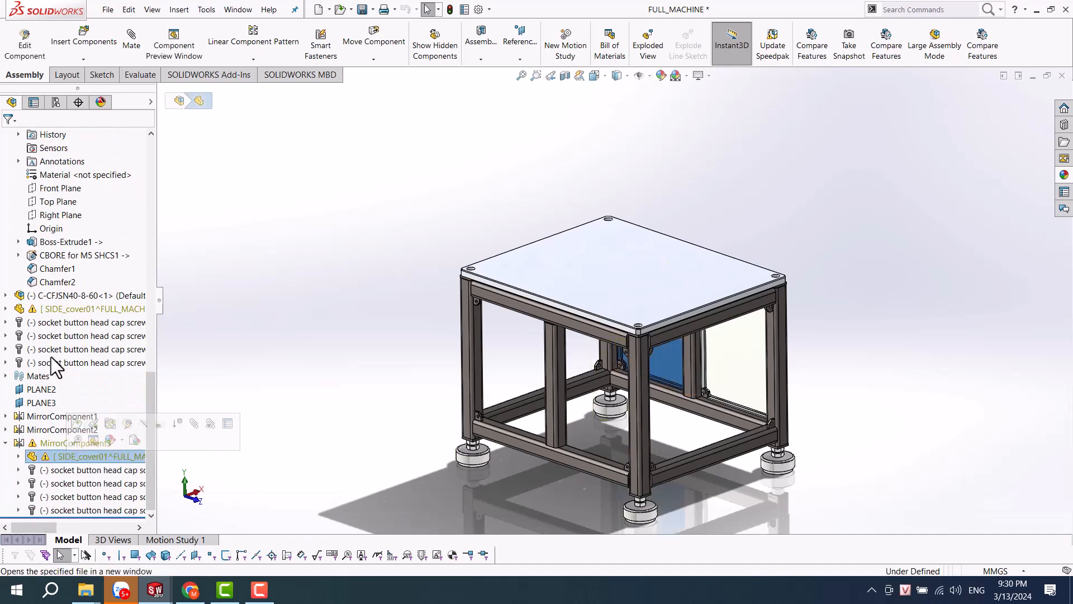
{"action": "left_click", "coordinate": [5, 308]}
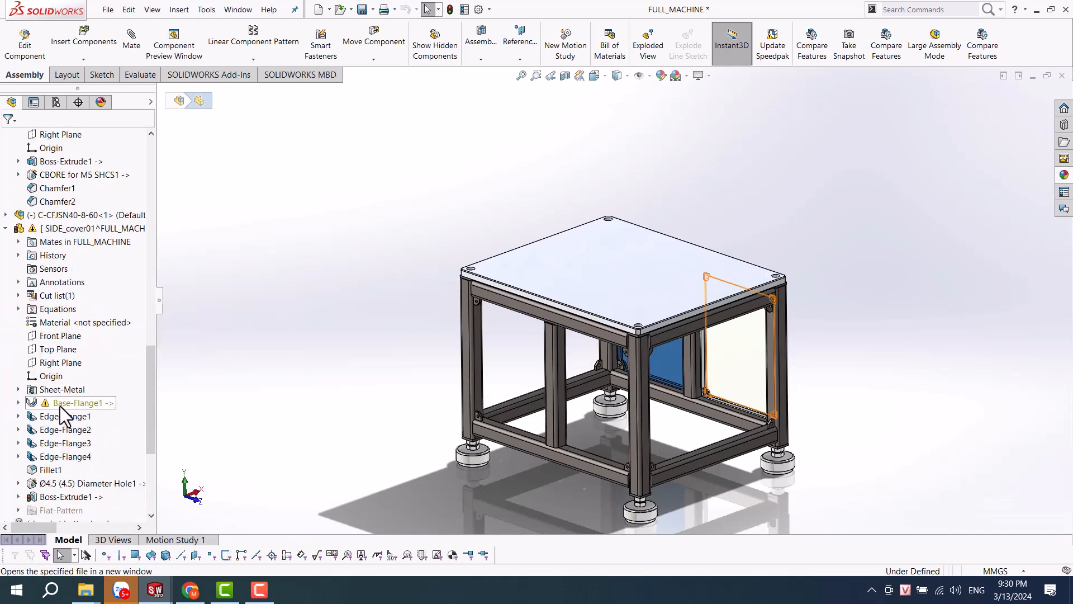
{"action": "left_click", "coordinate": [78, 403]}
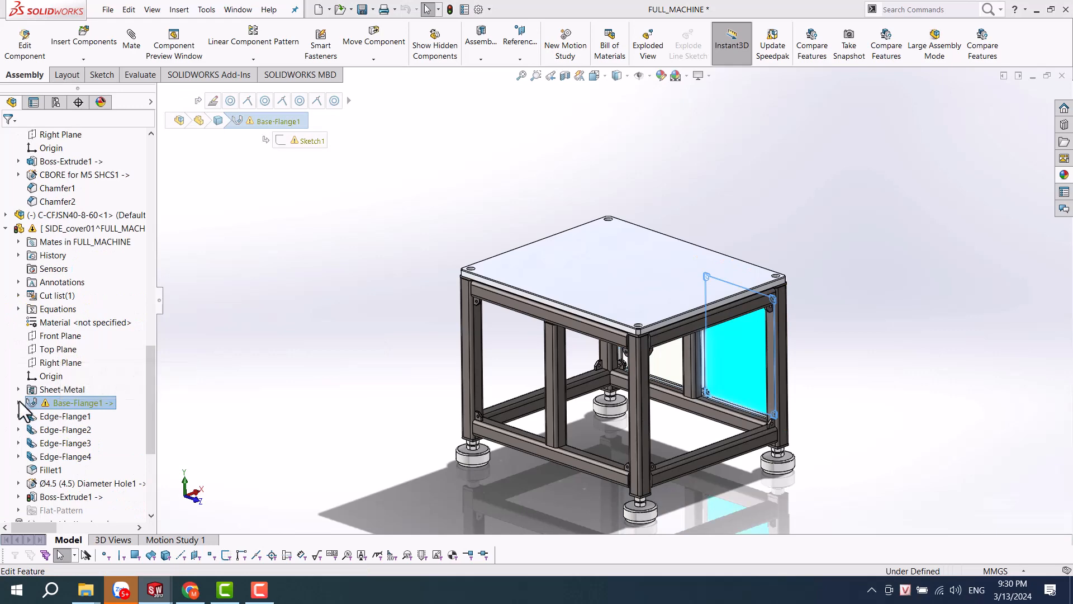
{"action": "left_click", "coordinate": [18, 402]}
{"action": "left_click", "coordinate": [73, 419]}
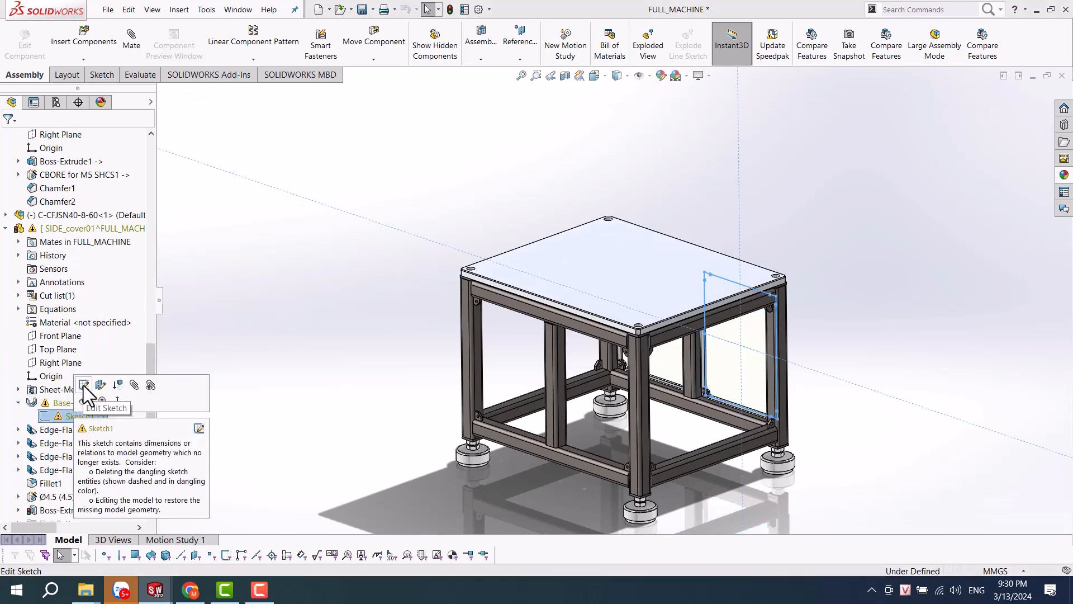
{"action": "left_click", "coordinate": [84, 385]}
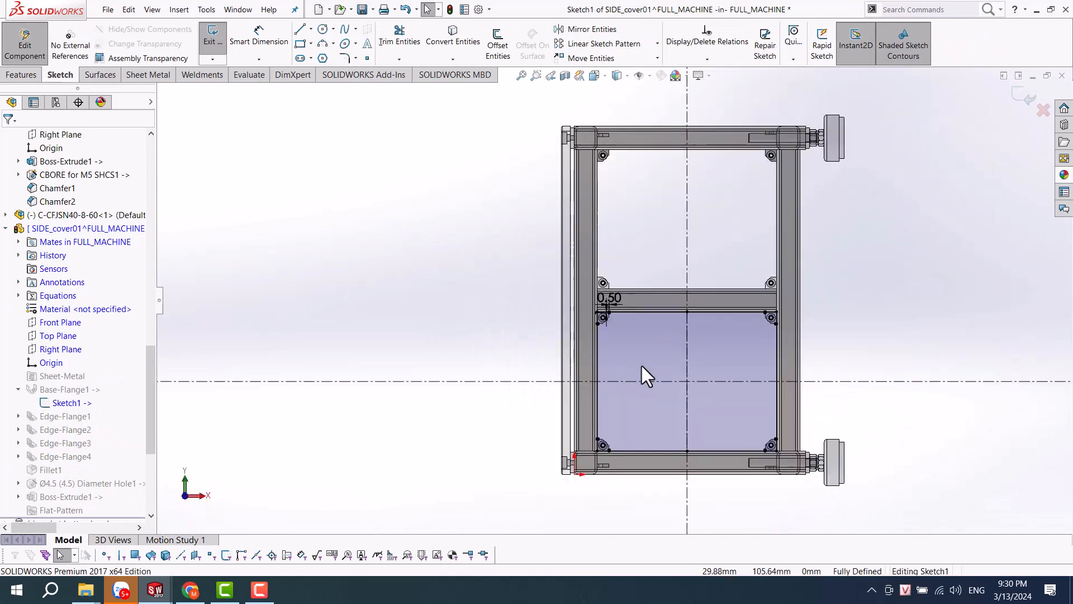
- Examine the side cover sketch's corner reliefs and edges against the frame tubes and gussets for broken references
{"action": "scroll", "coordinate": [777, 338], "scroll_direction": "down", "scroll_amount": 6}
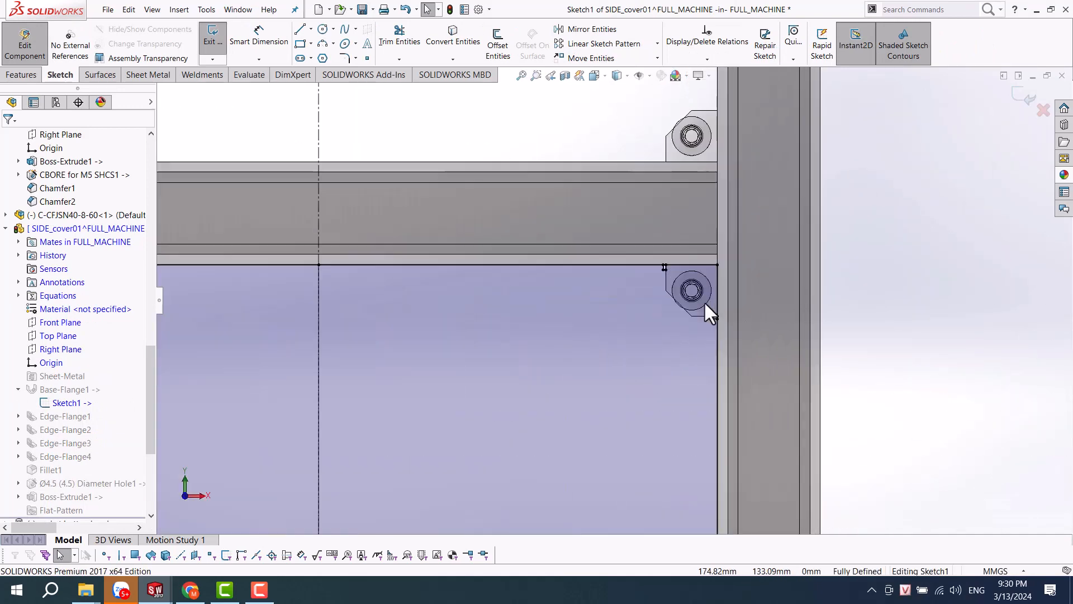
{"action": "scroll", "coordinate": [645, 278], "scroll_direction": "down", "scroll_amount": 1}
{"action": "scroll", "coordinate": [650, 280], "scroll_direction": "up", "scroll_amount": 3}
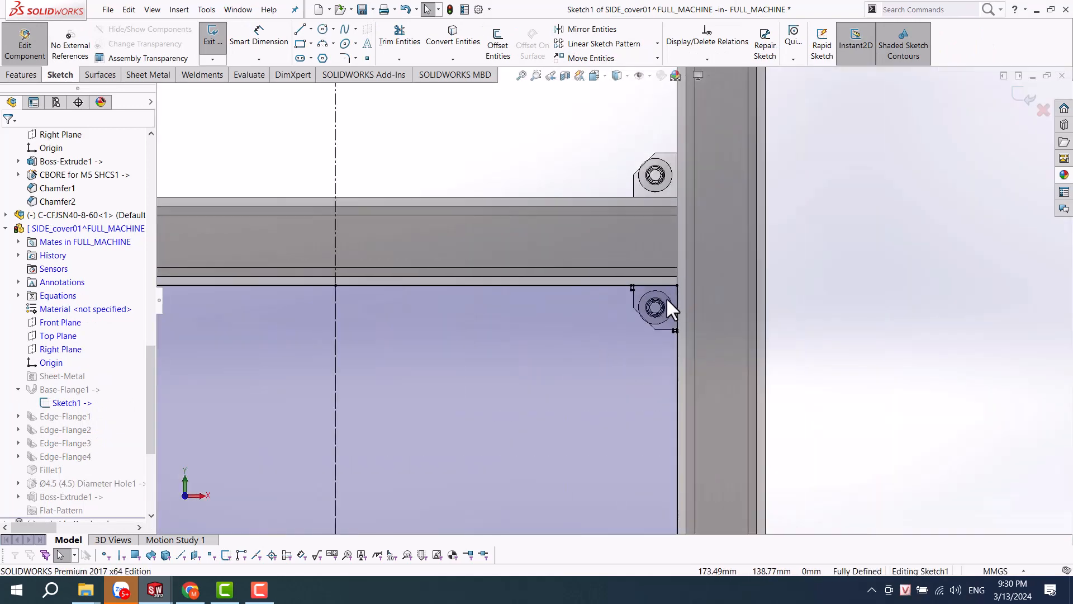
{"action": "scroll", "coordinate": [652, 304], "scroll_direction": "up", "scroll_amount": 4}
{"action": "mouse_move", "coordinate": [520, 270]}
{"action": "middle_mouse_down"}
{"action": "mouse_move", "coordinate": [455, 347]}
{"action": "mouse_move", "coordinate": [575, 251]}
{"action": "mouse_move", "coordinate": [522, 220]}
{"action": "mouse_move", "coordinate": [507, 264]}
{"action": "middle_mouse_up"}
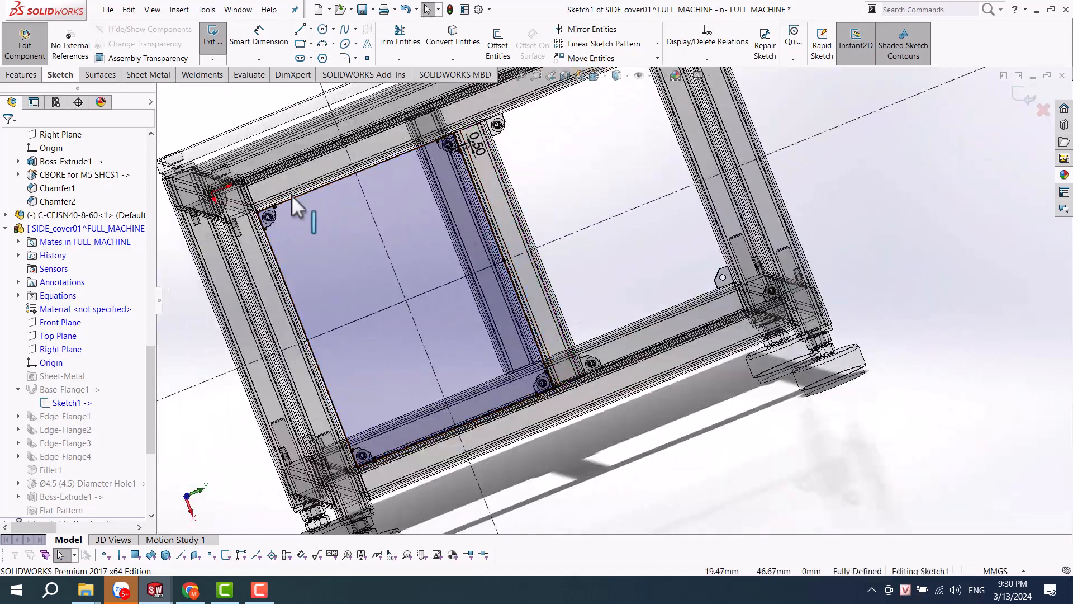
{"action": "scroll", "coordinate": [292, 196], "scroll_direction": "down", "scroll_amount": 5}
{"action": "scroll", "coordinate": [441, 291], "scroll_direction": "down", "scroll_amount": 2}
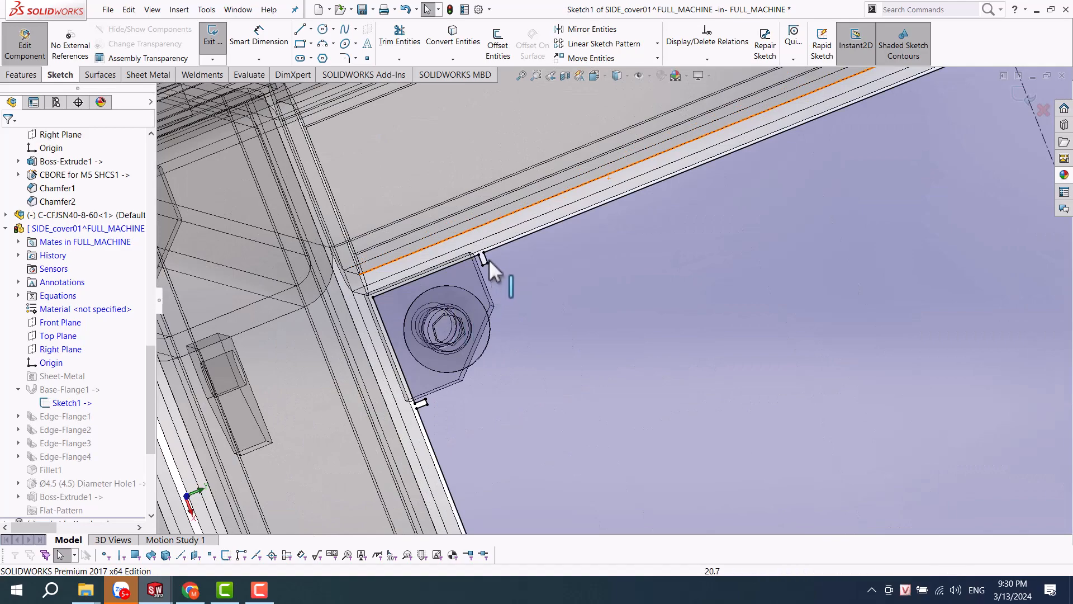
{"action": "scroll", "coordinate": [455, 305], "scroll_direction": "up", "scroll_amount": 1}
{"action": "key", "text": "ctrl+8"}
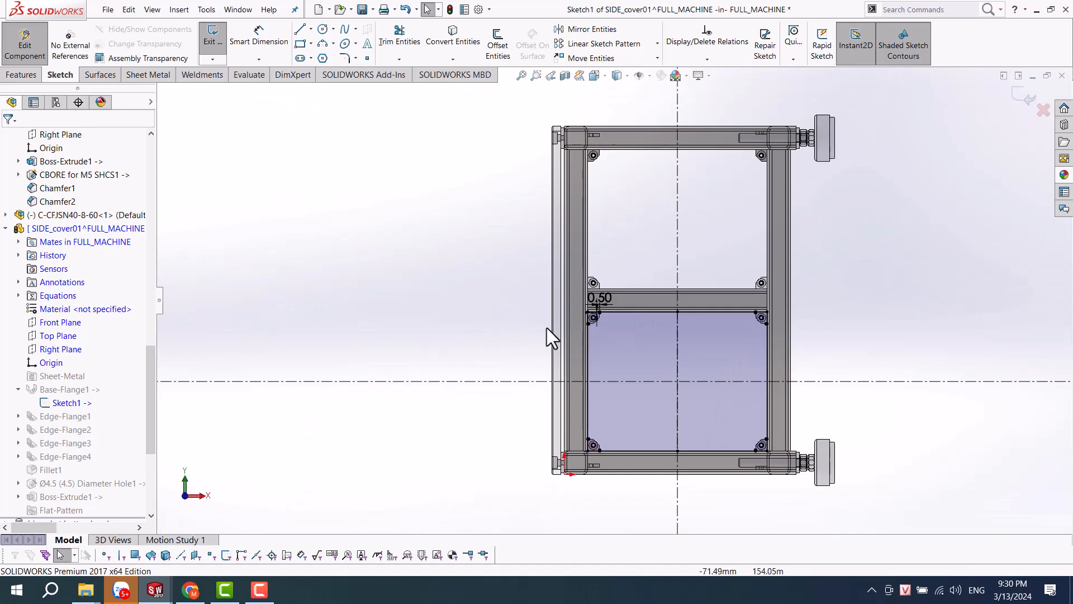
{"action": "scroll", "coordinate": [616, 314], "scroll_direction": "down", "scroll_amount": 5}
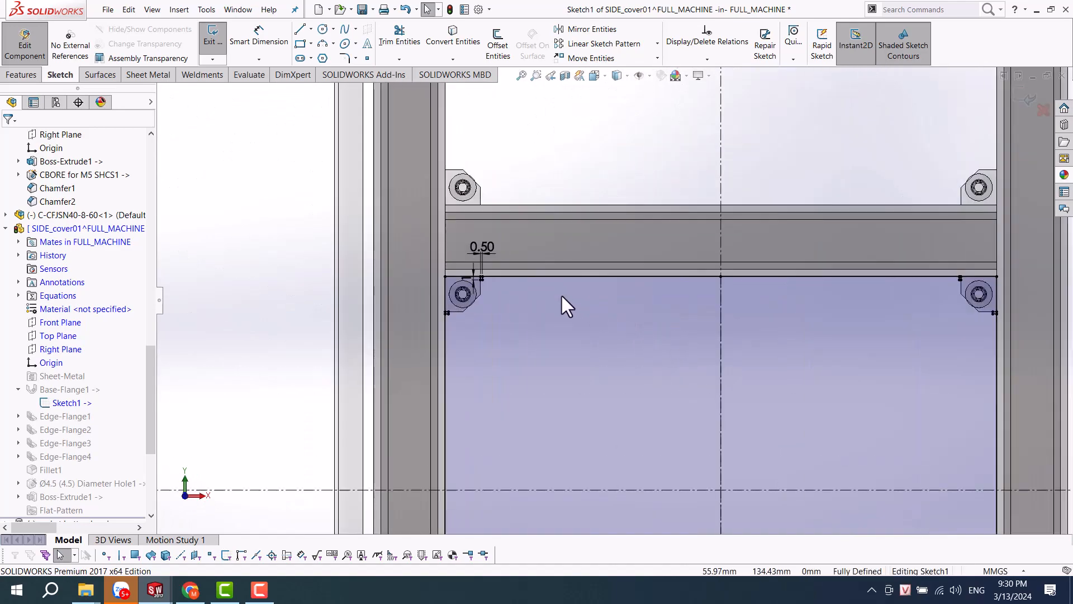
{"action": "scroll", "coordinate": [567, 330], "scroll_direction": "up", "scroll_amount": 5}
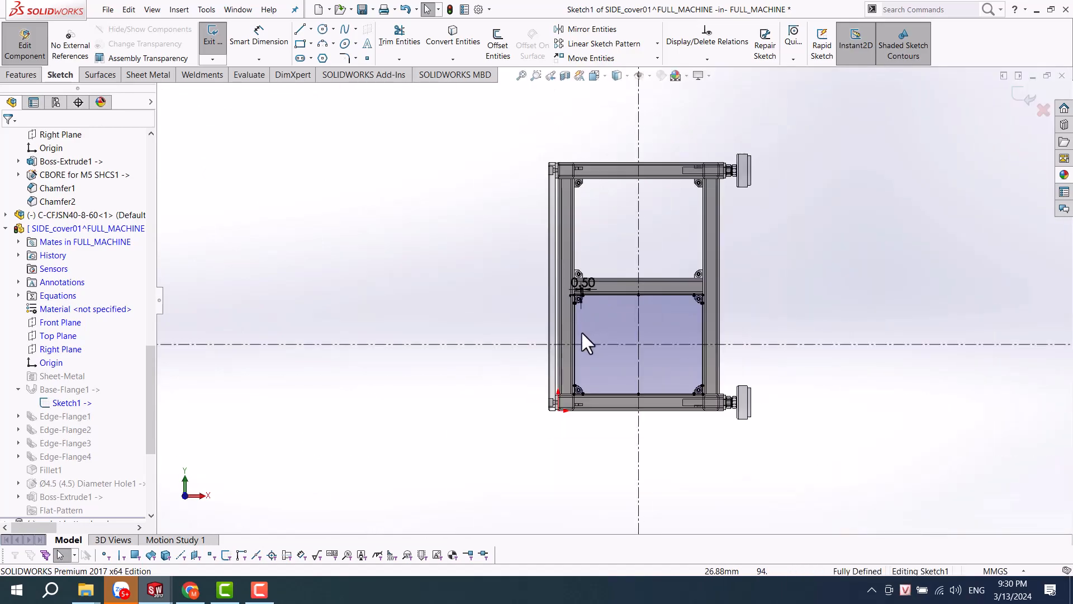
{"action": "mouse_move", "coordinate": [586, 342]}
{"action": "middle_mouse_down"}
{"action": "mouse_move", "coordinate": [565, 270]}
{"action": "mouse_move", "coordinate": [515, 336]}
{"action": "mouse_move", "coordinate": [532, 377]}
{"action": "mouse_move", "coordinate": [586, 359]}
{"action": "mouse_move", "coordinate": [615, 286]}
{"action": "mouse_move", "coordinate": [587, 280]}
{"action": "mouse_move", "coordinate": [565, 320]}
{"action": "mouse_move", "coordinate": [578, 365]}
{"action": "mouse_move", "coordinate": [596, 331]}
{"action": "middle_mouse_up"}
{"action": "scroll", "coordinate": [675, 327], "scroll_direction": "down", "scroll_amount": 5}
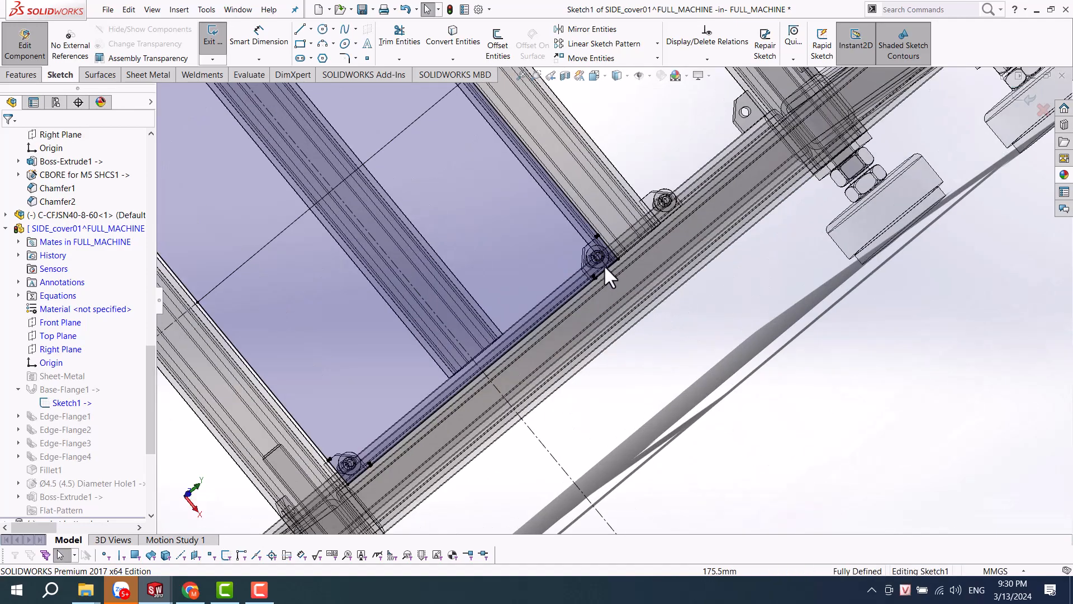
{"action": "scroll", "coordinate": [604, 264], "scroll_direction": "down", "scroll_amount": 6}
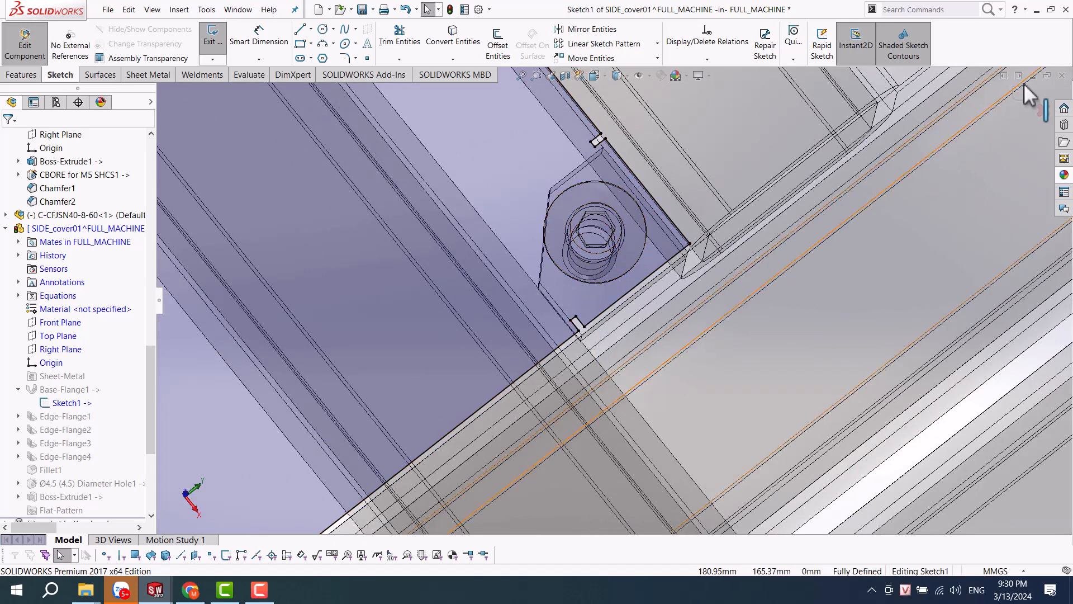
- Close the side cover sketch with a rebuild, return to editing the assembly and rebuild it
{"action": "key", "text": "ctrl+b"}
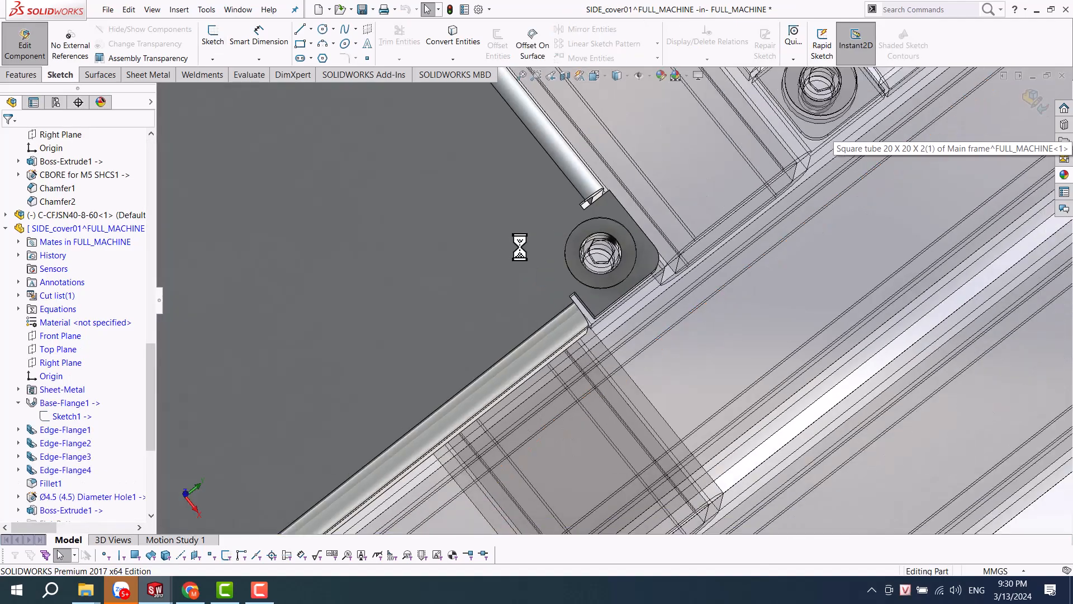
{"action": "mouse_move", "coordinate": [519, 244]}
{"action": "middle_mouse_down"}
{"action": "mouse_move", "coordinate": [491, 257]}
{"action": "mouse_move", "coordinate": [471, 327]}
{"action": "mouse_move", "coordinate": [506, 330]}
{"action": "middle_mouse_up"}
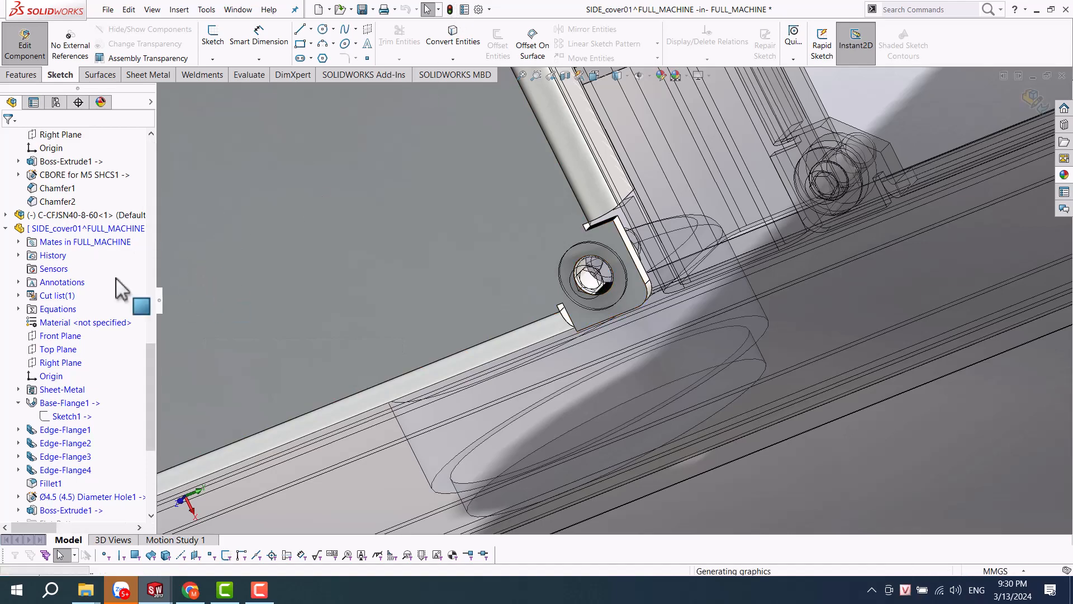
{"action": "scroll", "coordinate": [116, 283], "scroll_direction": "down", "scroll_amount": 5}
{"action": "scroll", "coordinate": [97, 317], "scroll_direction": "up", "scroll_amount": 5}
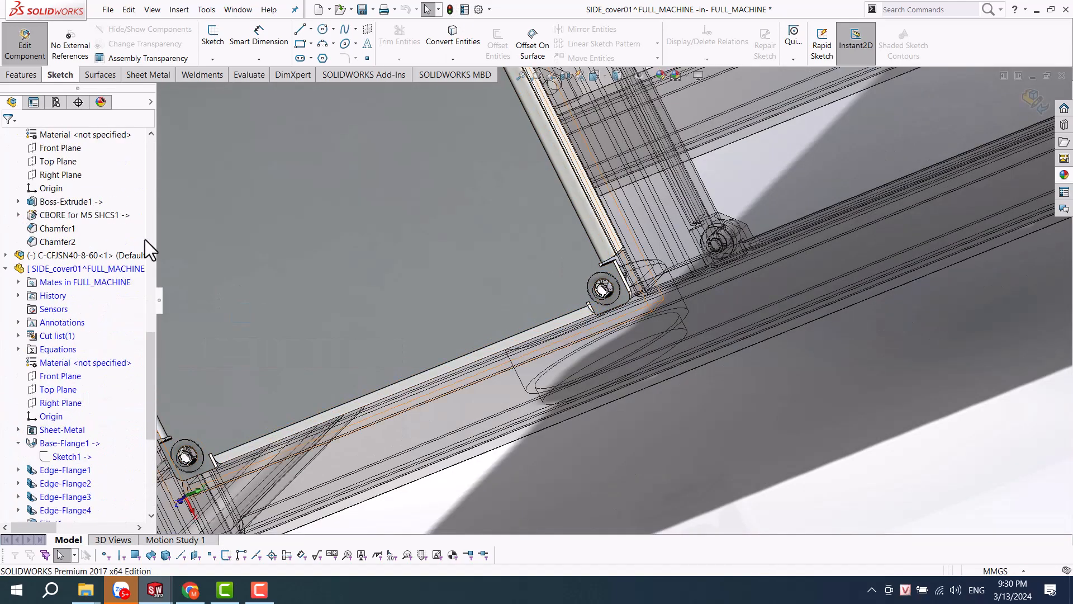
{"action": "scroll", "coordinate": [637, 237], "scroll_direction": "up", "scroll_amount": 6}
{"action": "middle_click_drag", "start_coordinate": [634, 228], "coordinate": [706, 217]}
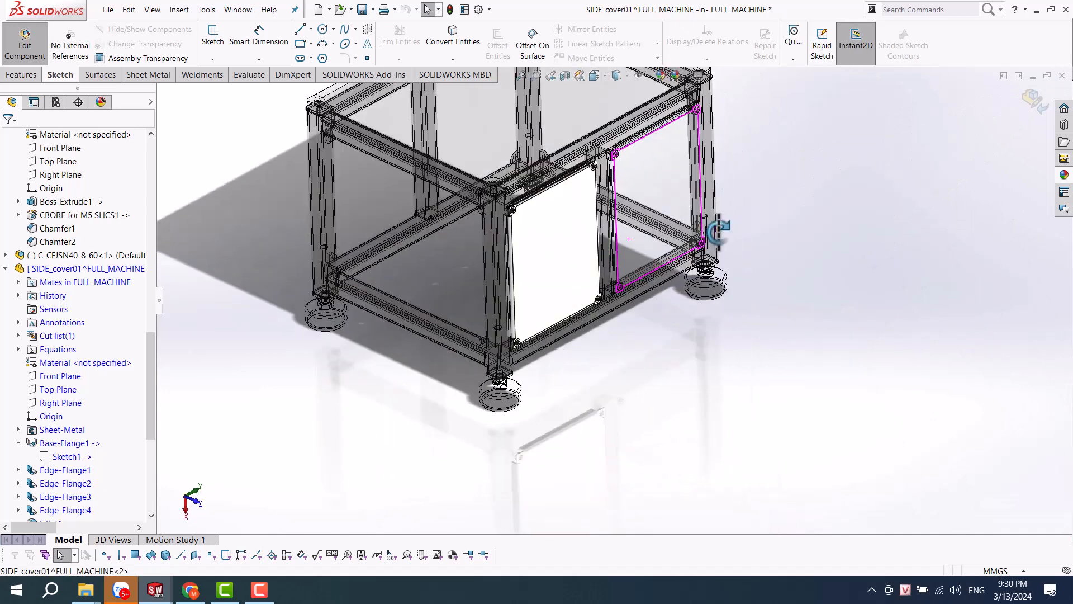
{"action": "left_click", "coordinate": [1034, 100]}
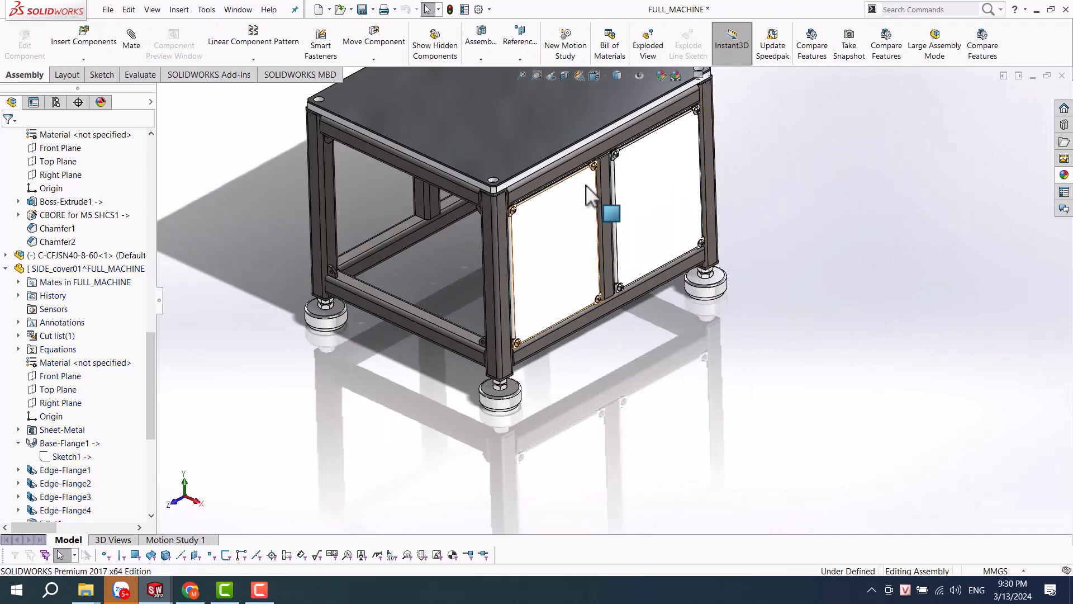
{"action": "left_click", "coordinate": [451, 10]}
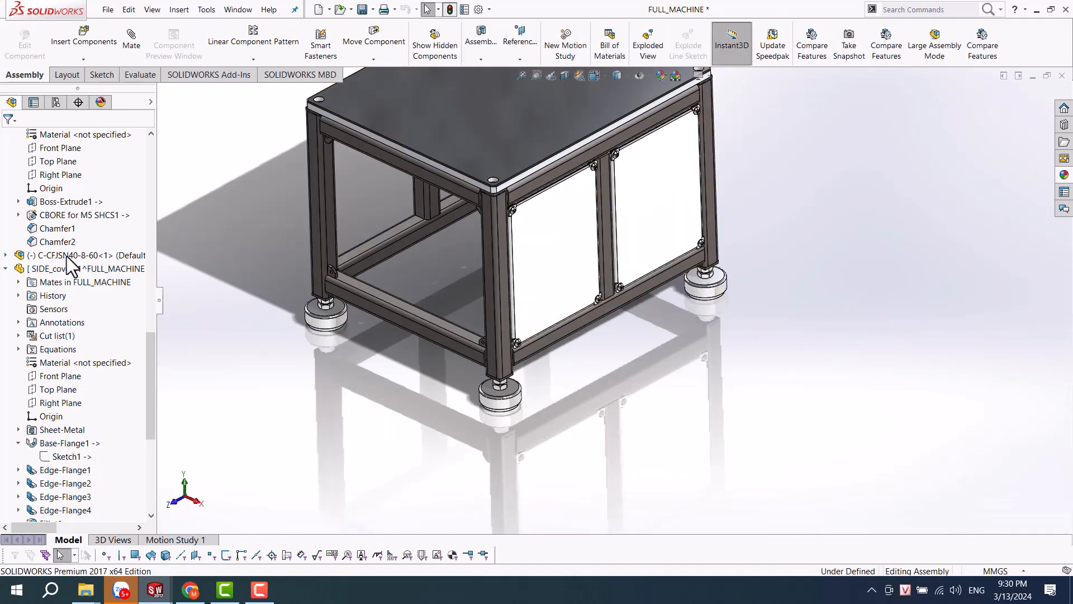
- Set up Mirror Components about PLANE3 with MirrorComponent3, covering both side covers and their socket button head cap screws
{"action": "scroll", "coordinate": [73, 336], "scroll_direction": "down", "scroll_amount": 6}
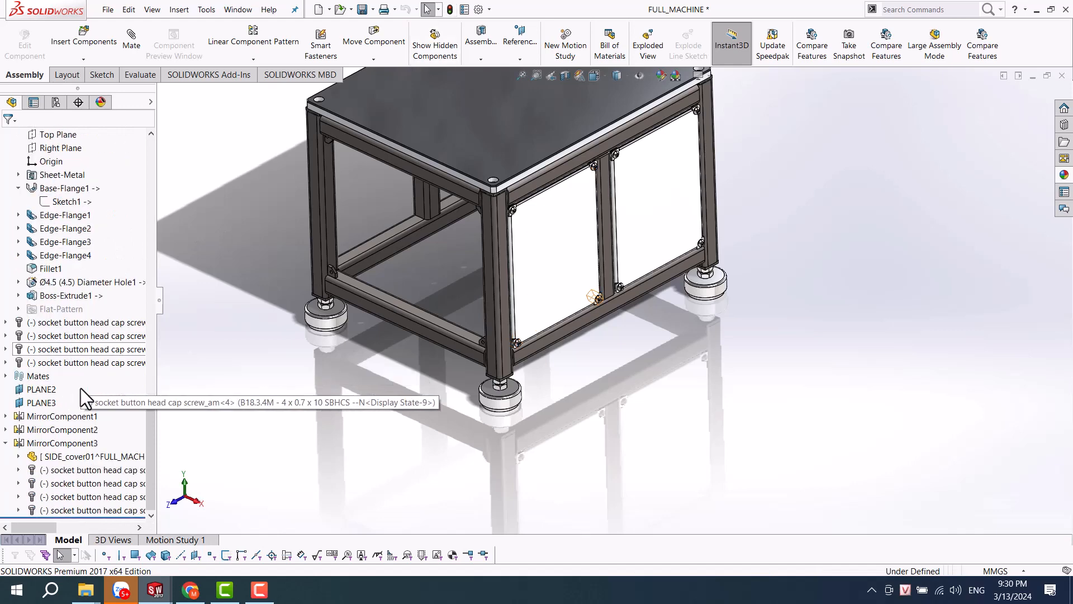
{"action": "scroll", "coordinate": [518, 232], "scroll_direction": "up", "scroll_amount": 3}
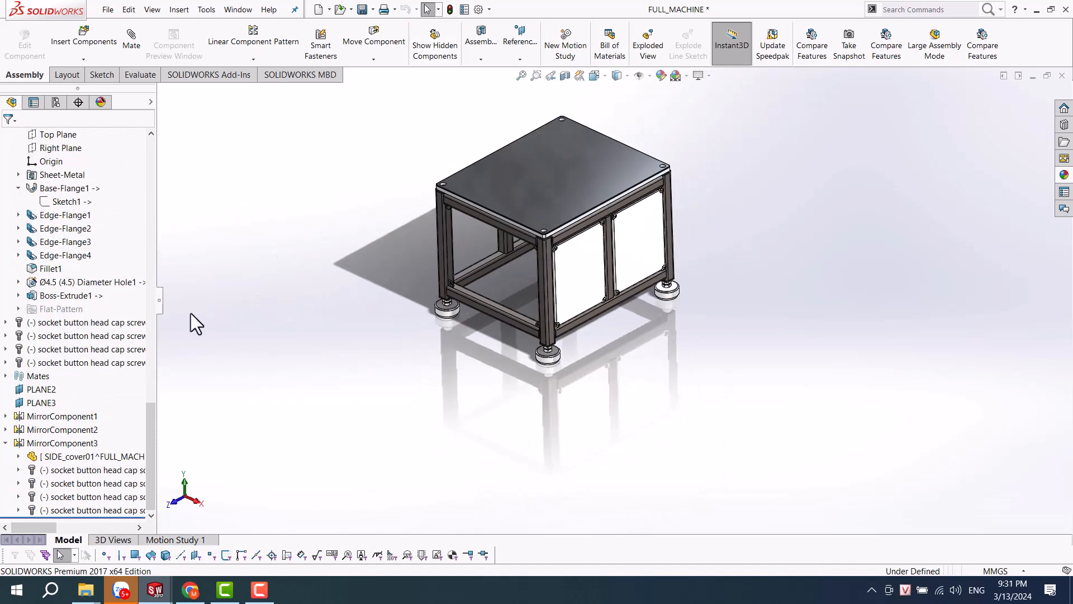
{"action": "left_click", "coordinate": [39, 401]}
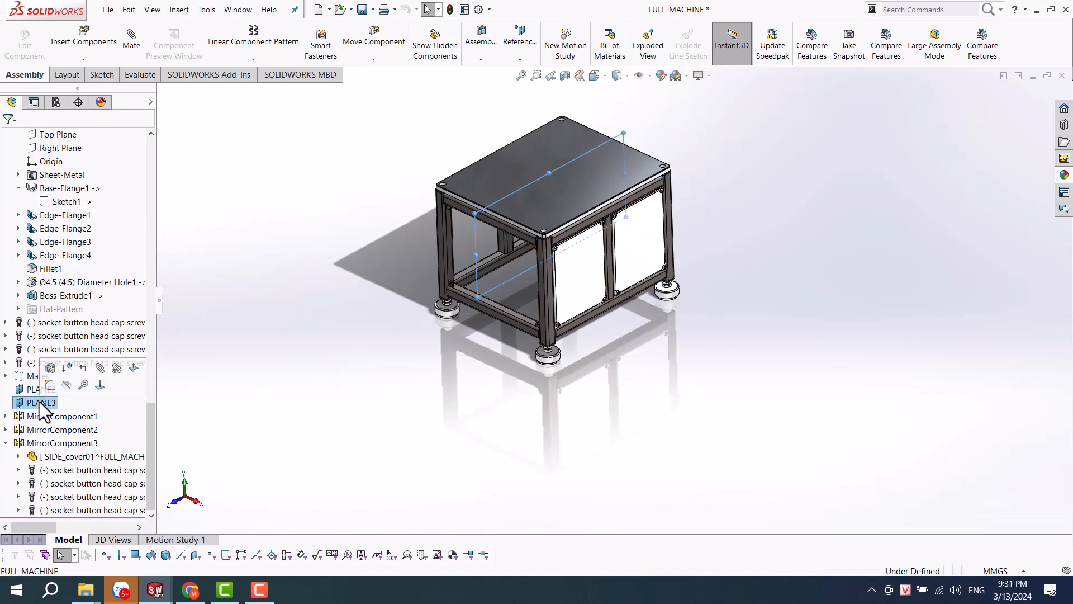
{"action": "left_click", "coordinate": [253, 59]}
{"action": "left_click", "coordinate": [233, 155]}
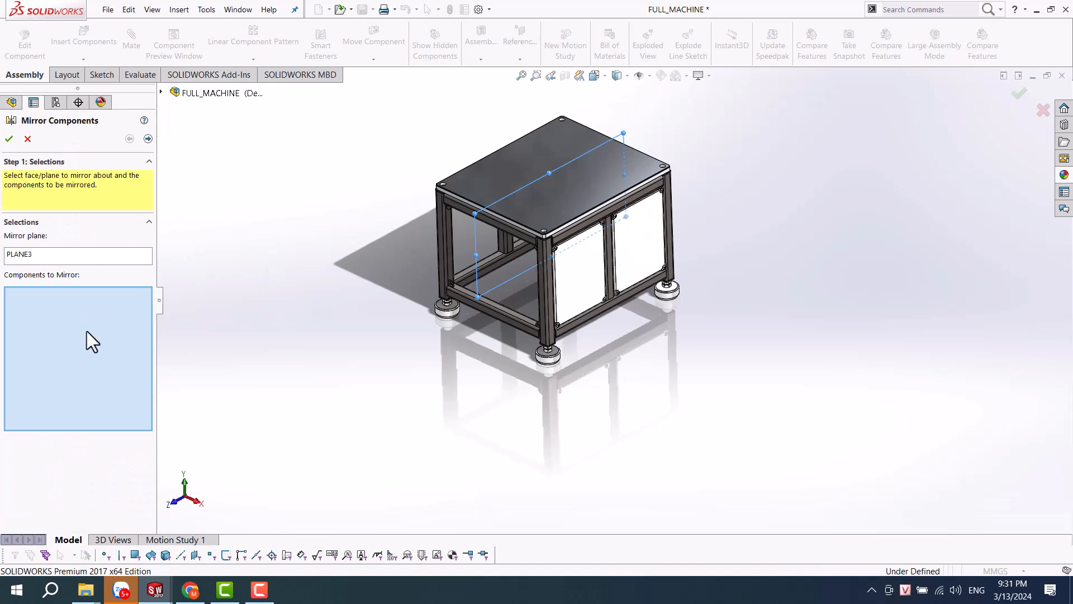
{"action": "left_click", "coordinate": [161, 92]}
{"action": "scroll", "coordinate": [242, 399], "scroll_direction": "down", "scroll_amount": 20}
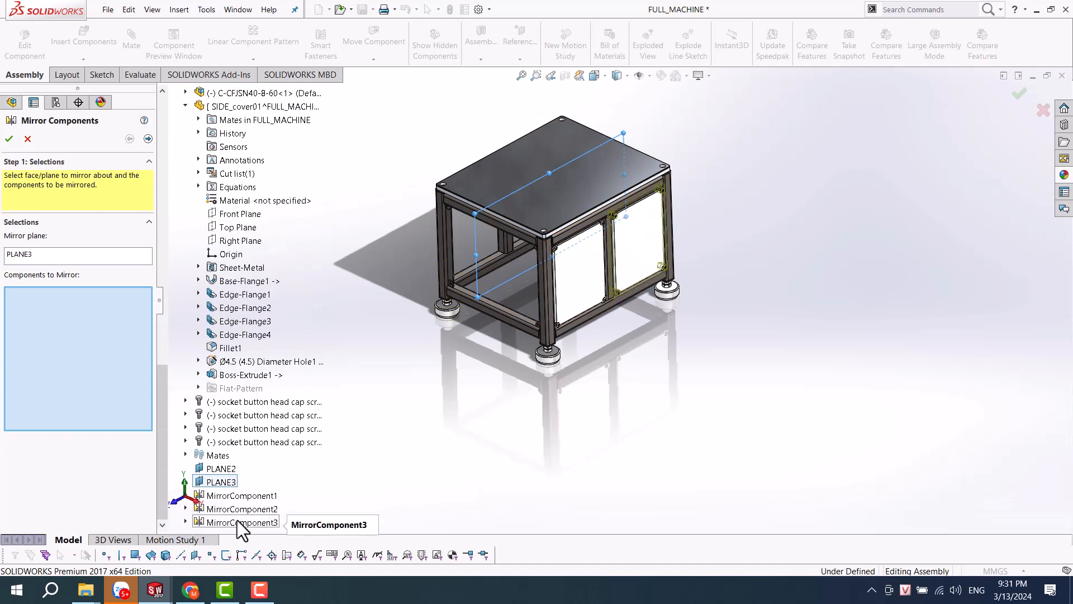
{"action": "left_click", "coordinate": [240, 522]}
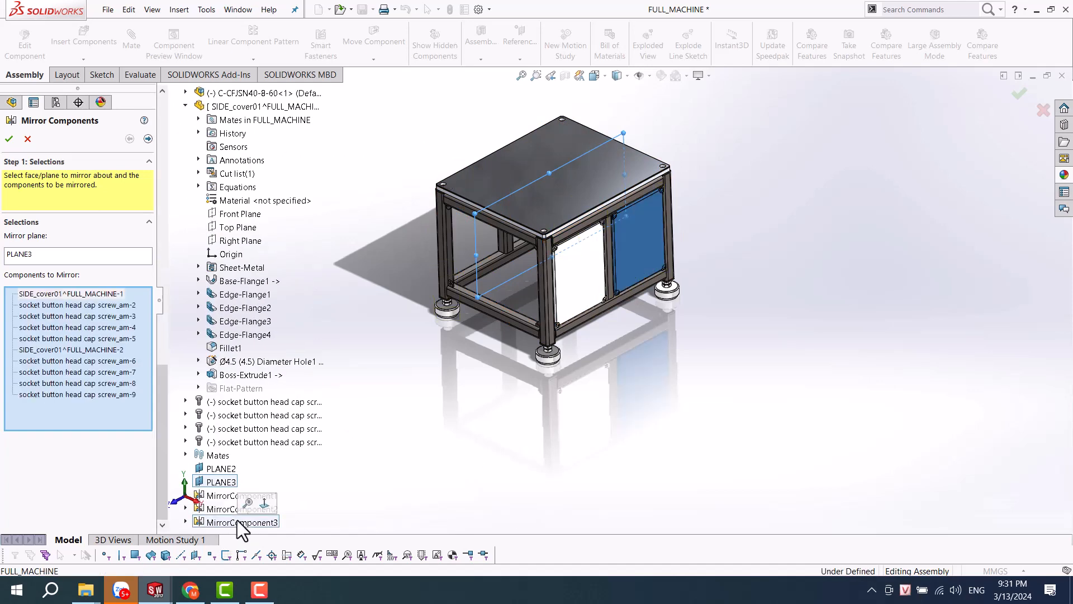
- Check the orientation of the mirrored covers and screws using the bounding box center, and accept the mirror
{"action": "left_click", "coordinate": [147, 139]}
{"action": "mouse_move", "coordinate": [549, 247]}
{"action": "middle_mouse_down"}
{"action": "mouse_move", "coordinate": [560, 268]}
{"action": "mouse_move", "coordinate": [569, 216]}
{"action": "mouse_move", "coordinate": [592, 271]}
{"action": "mouse_move", "coordinate": [593, 249]}
{"action": "mouse_move", "coordinate": [629, 242]}
{"action": "mouse_move", "coordinate": [558, 247]}
{"action": "middle_mouse_up"}
{"action": "scroll", "coordinate": [627, 249], "scroll_direction": "down", "scroll_amount": 5}
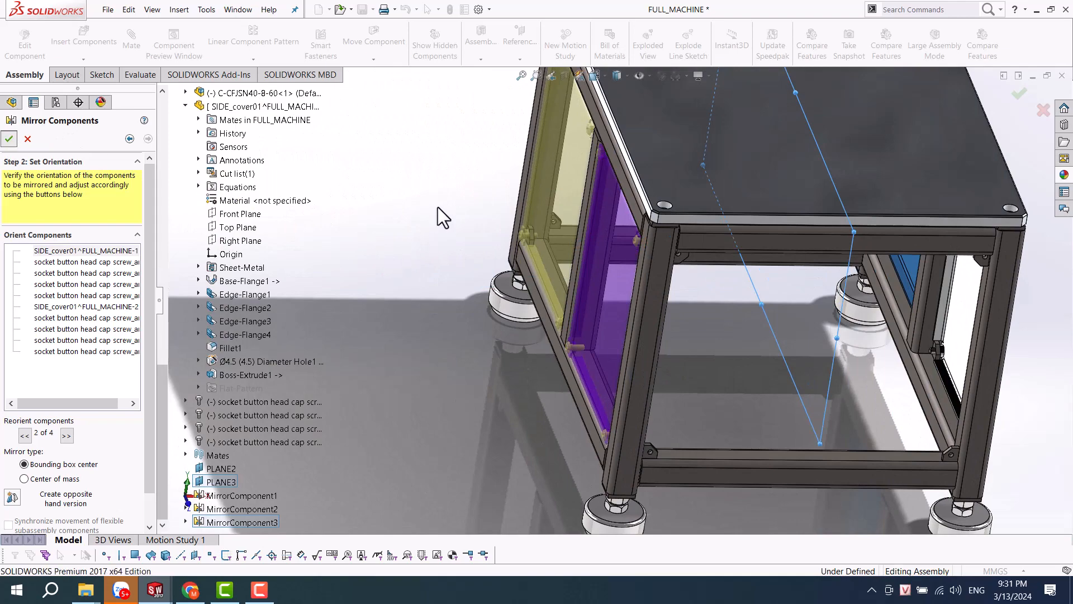
{"action": "scroll", "coordinate": [466, 268], "scroll_direction": "up", "scroll_amount": 5}
{"action": "middle_click_drag", "start_coordinate": [466, 269], "coordinate": [528, 325]}
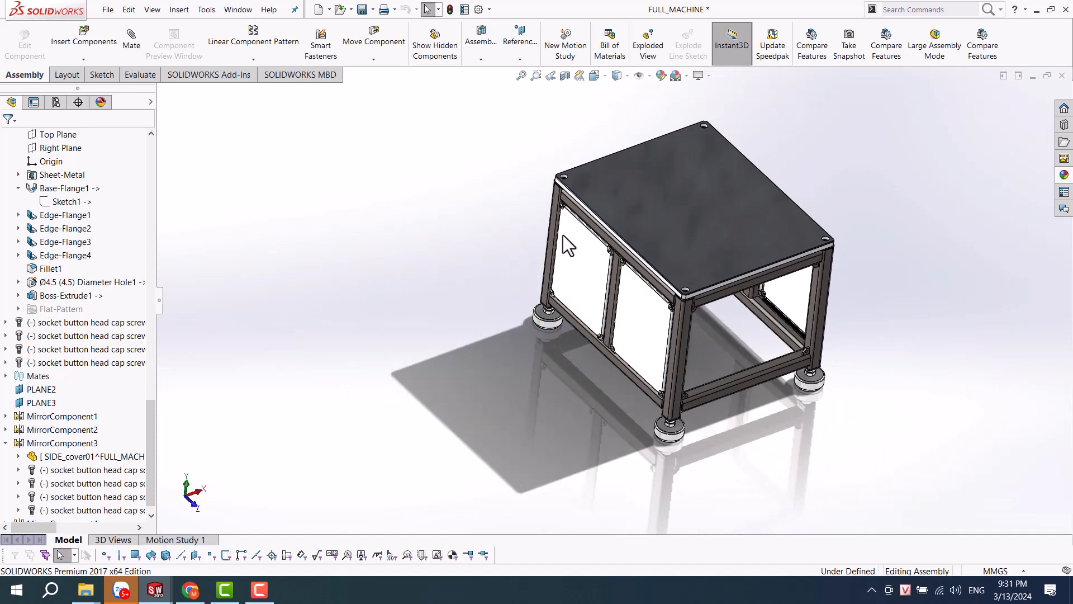
- Save the assembly and look over the side covers and screws on both long sides of the frame
{"action": "key", "text": "ctrl+s"}
{"action": "middle_click", "coordinate": [647, 310]}
{"action": "middle_click_drag", "start_coordinate": [647, 311], "coordinate": [529, 341]}
{"action": "middle_click_drag", "start_coordinate": [679, 352], "coordinate": [588, 346], "text": "ctrl"}
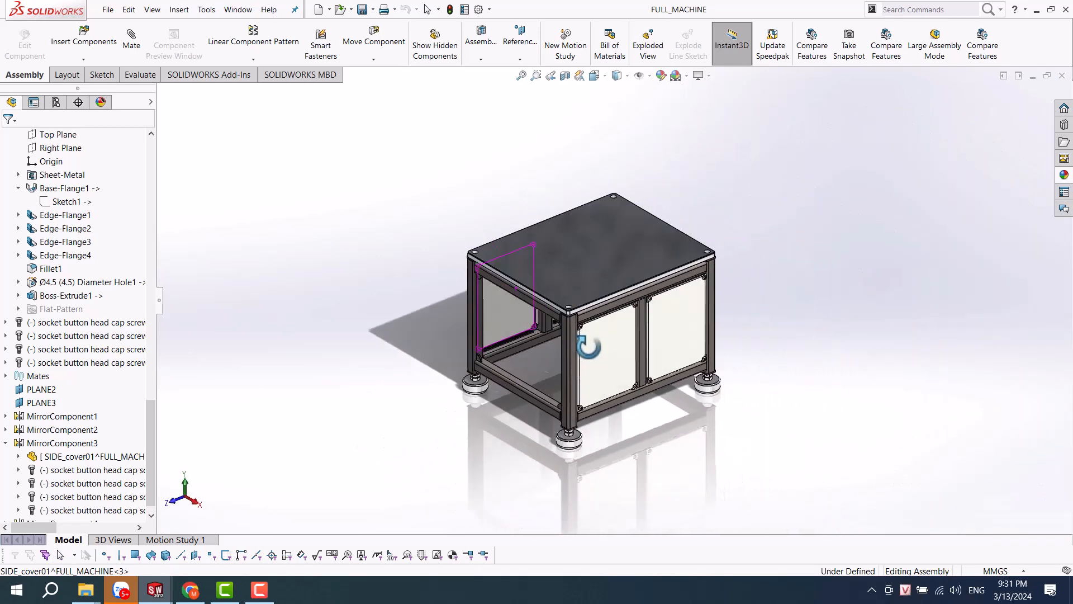
{"action": "scroll", "coordinate": [583, 357], "scroll_direction": "down", "scroll_amount": 5}
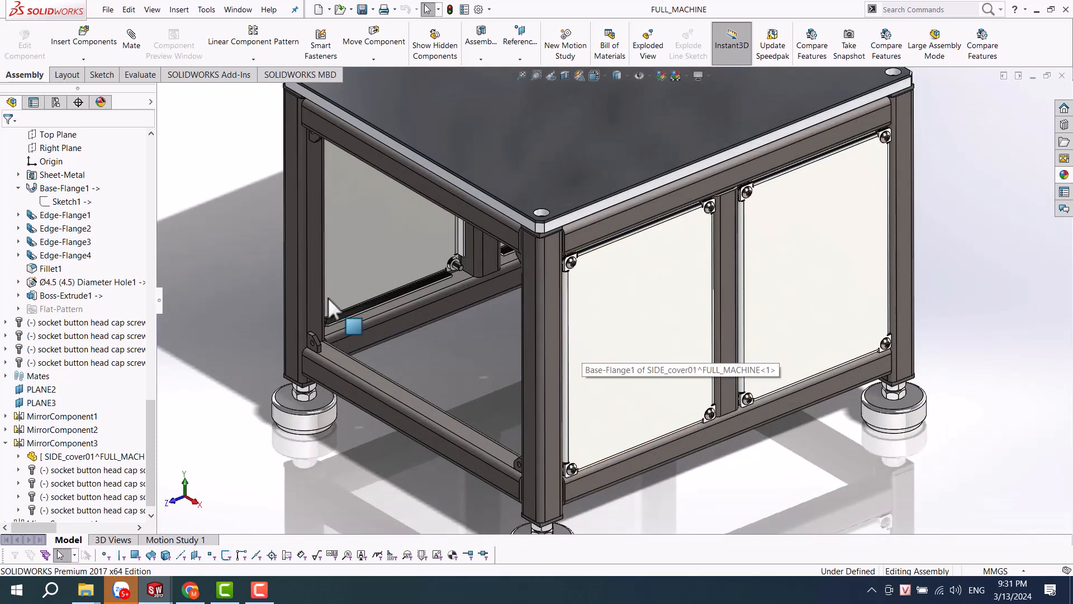
{"action": "scroll", "coordinate": [59, 293], "scroll_direction": "up", "scroll_amount": 10}
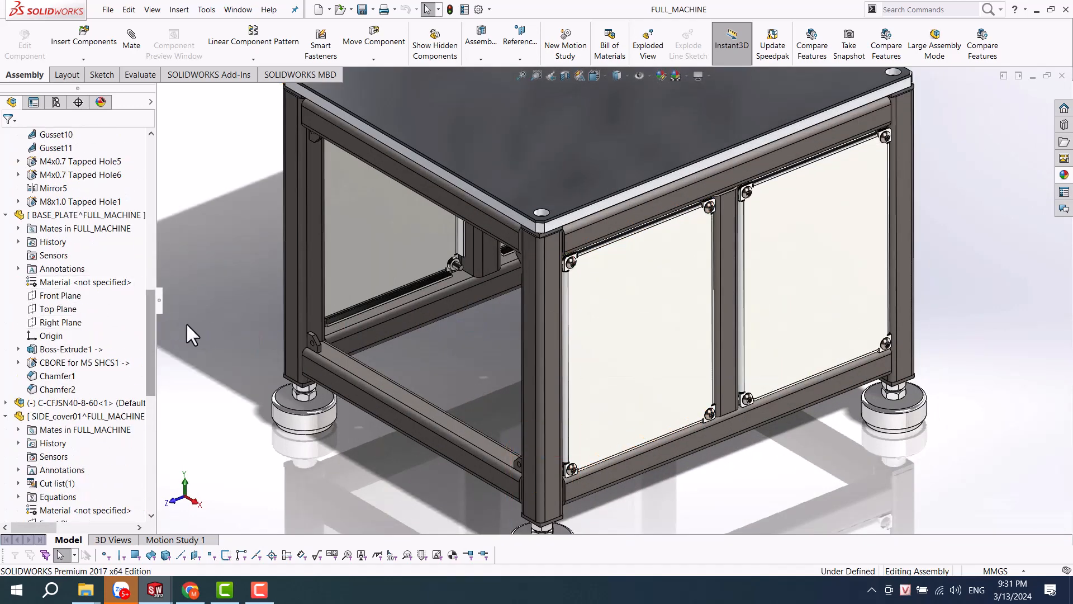
{"action": "scroll", "coordinate": [372, 332], "scroll_direction": "up", "scroll_amount": 8}
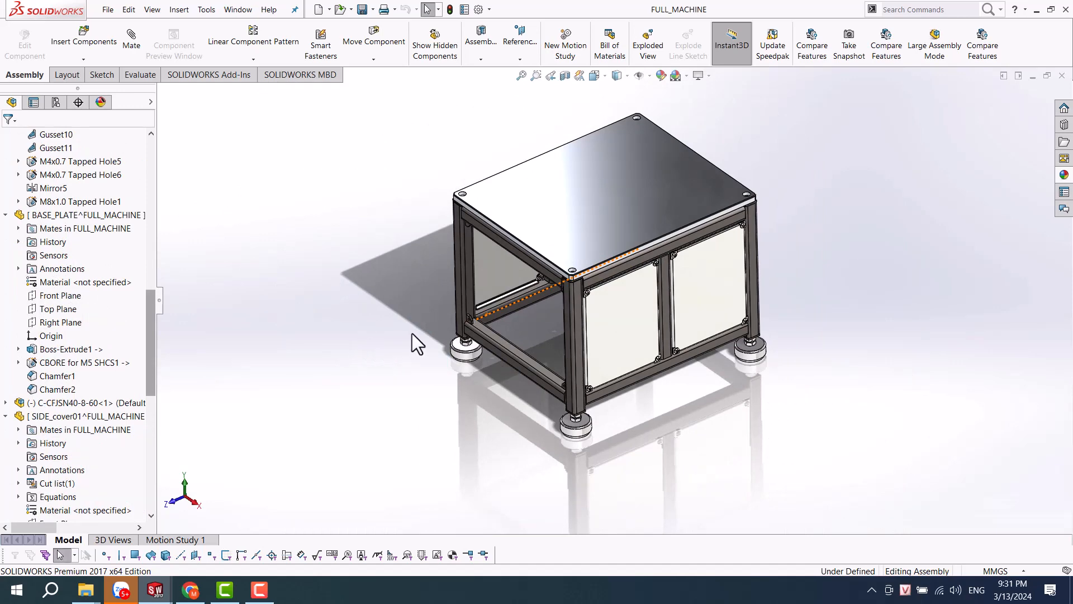
{"action": "scroll", "coordinate": [61, 274], "scroll_direction": "up", "scroll_amount": 12}
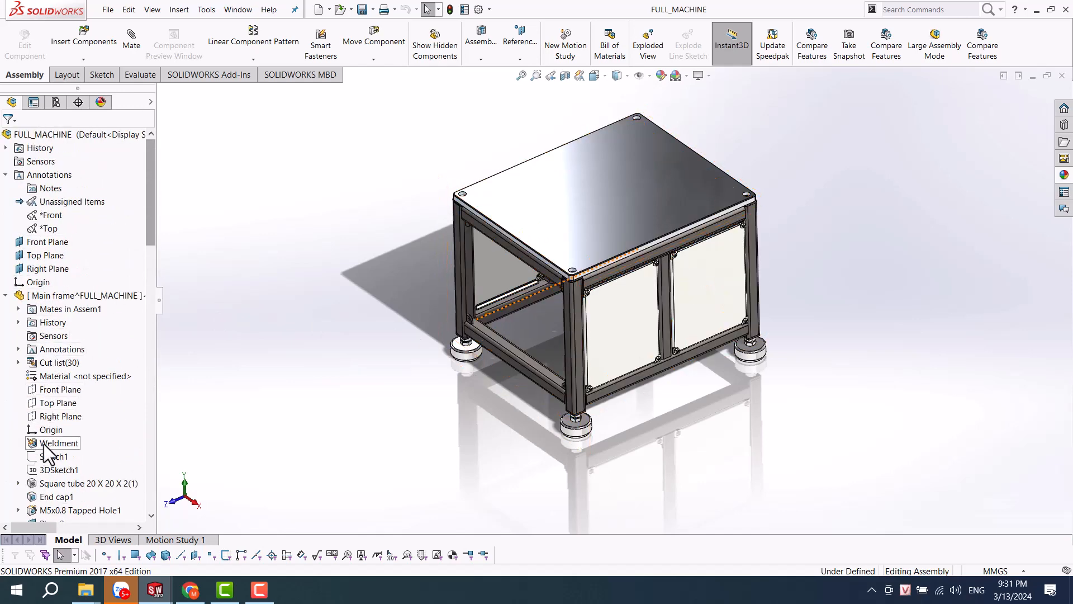
- Edit the main frame's 3DSketch1 and set the vertical leg height dimension to 150 mm
{"action": "scroll", "coordinate": [47, 444], "scroll_direction": "down", "scroll_amount": 2}
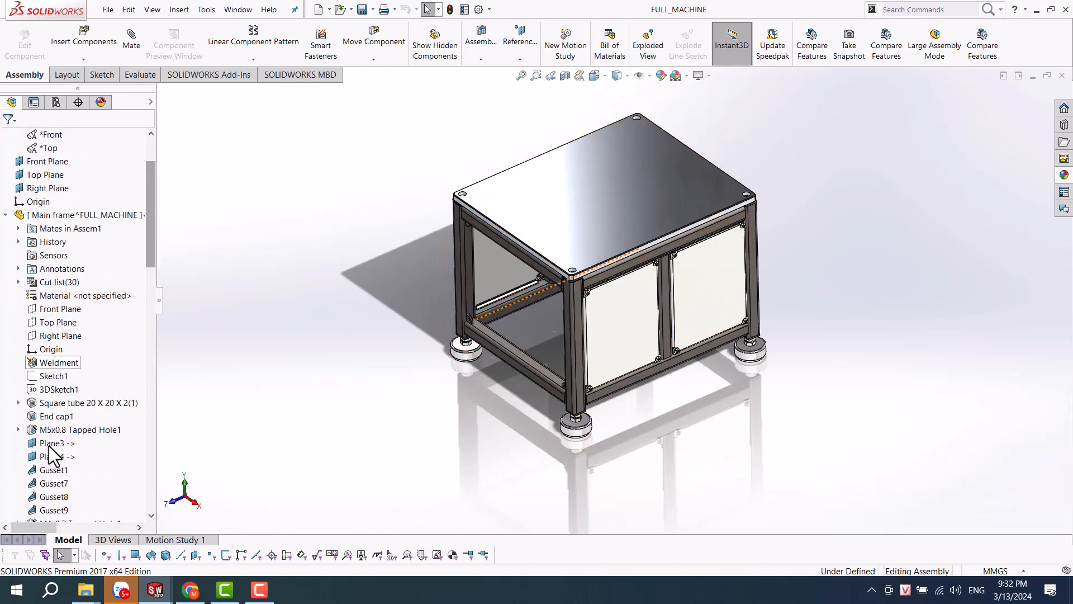
{"action": "left_click", "coordinate": [47, 387]}
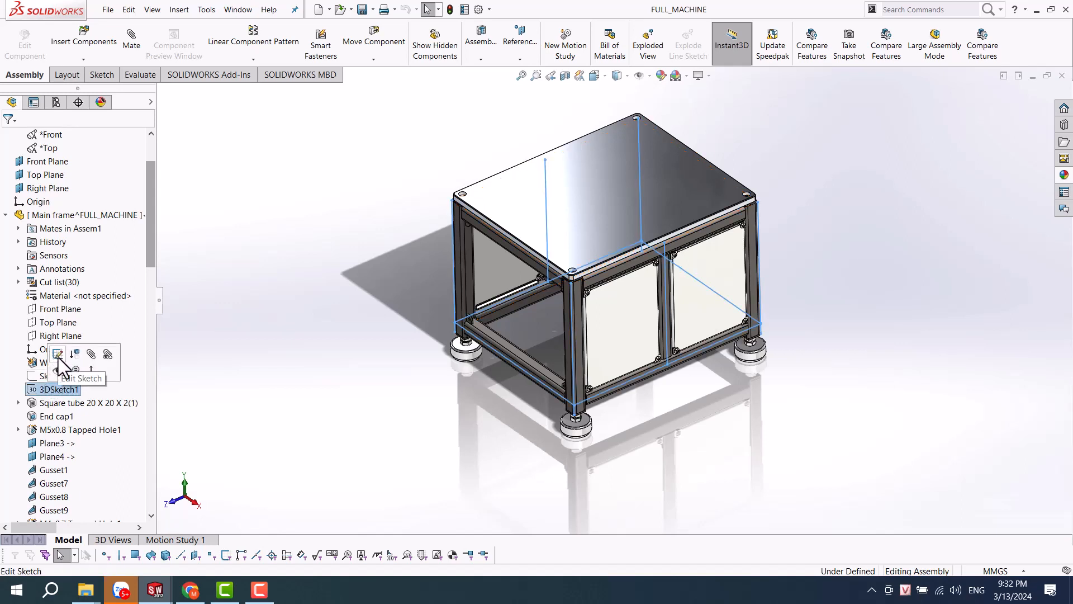
{"action": "left_click", "coordinate": [52, 375]}
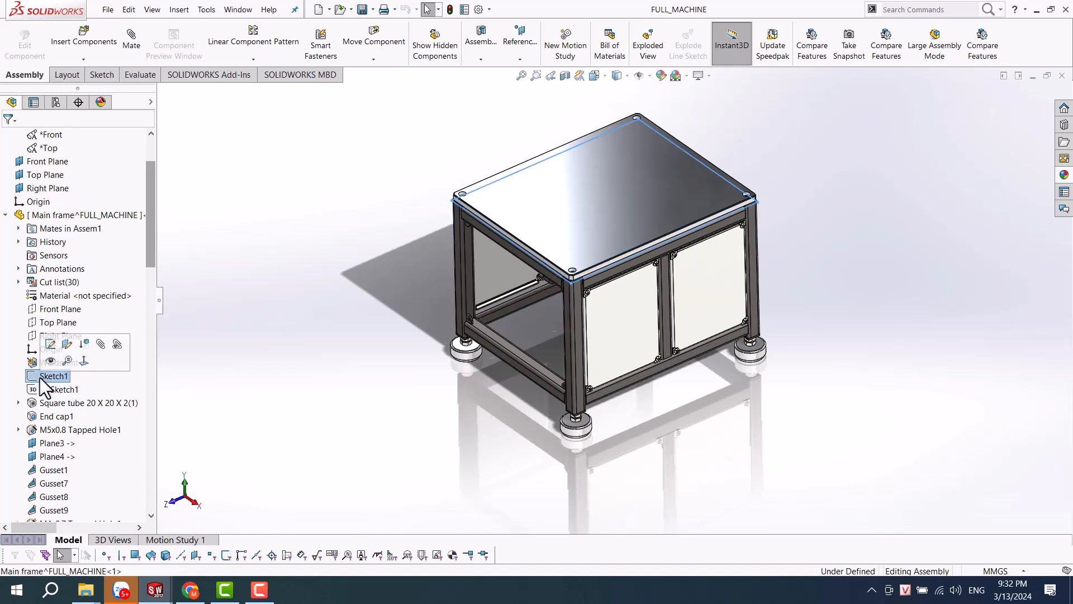
{"action": "left_click", "coordinate": [49, 391]}
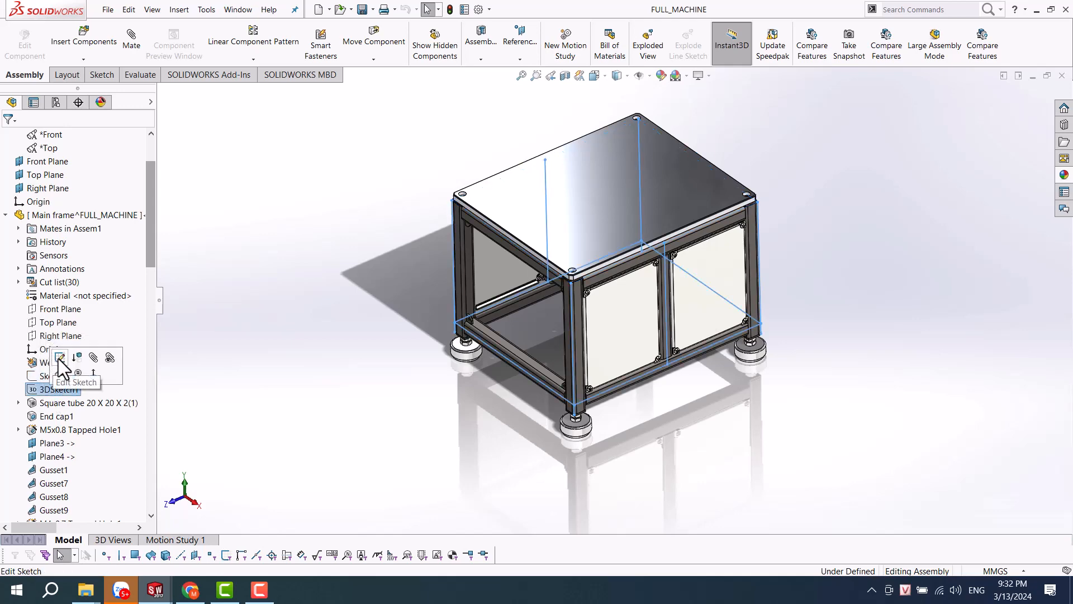
{"action": "left_click", "coordinate": [56, 358]}
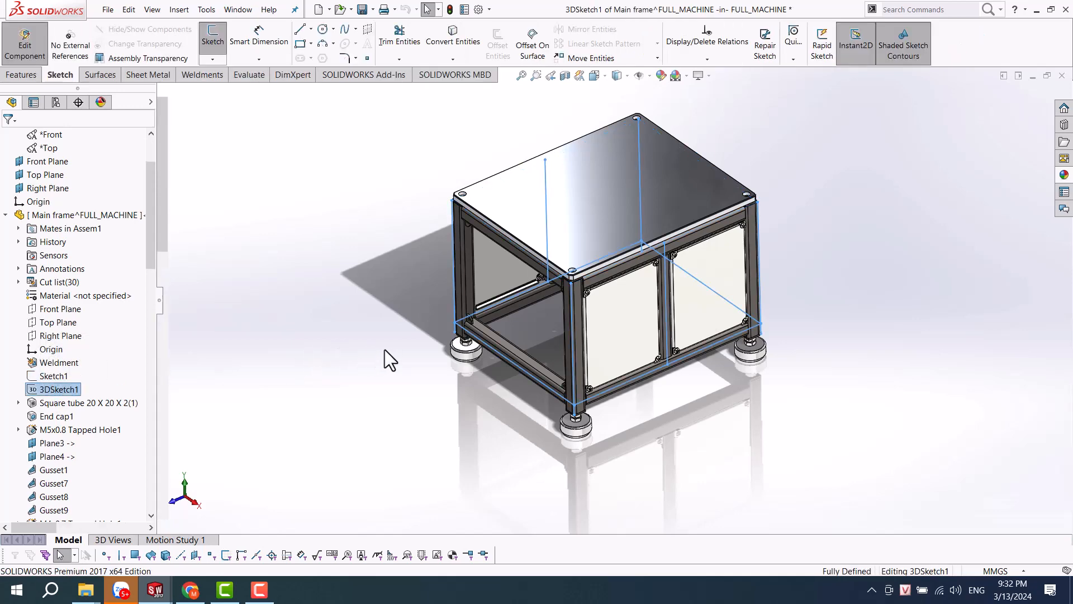
{"action": "double_click", "coordinate": [436, 266]}
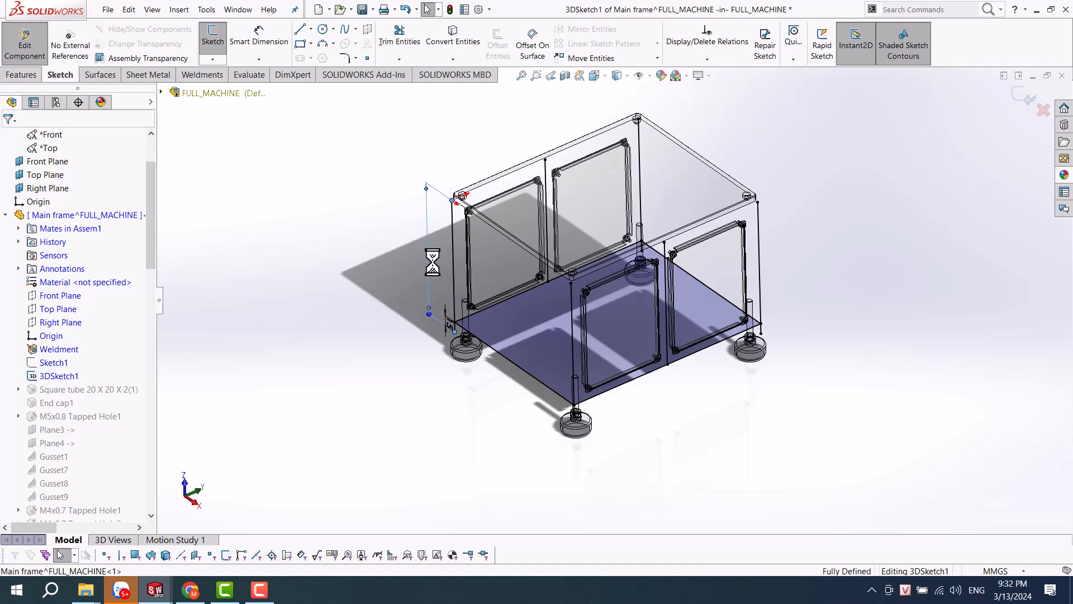
{"action": "type", "text": "300"}
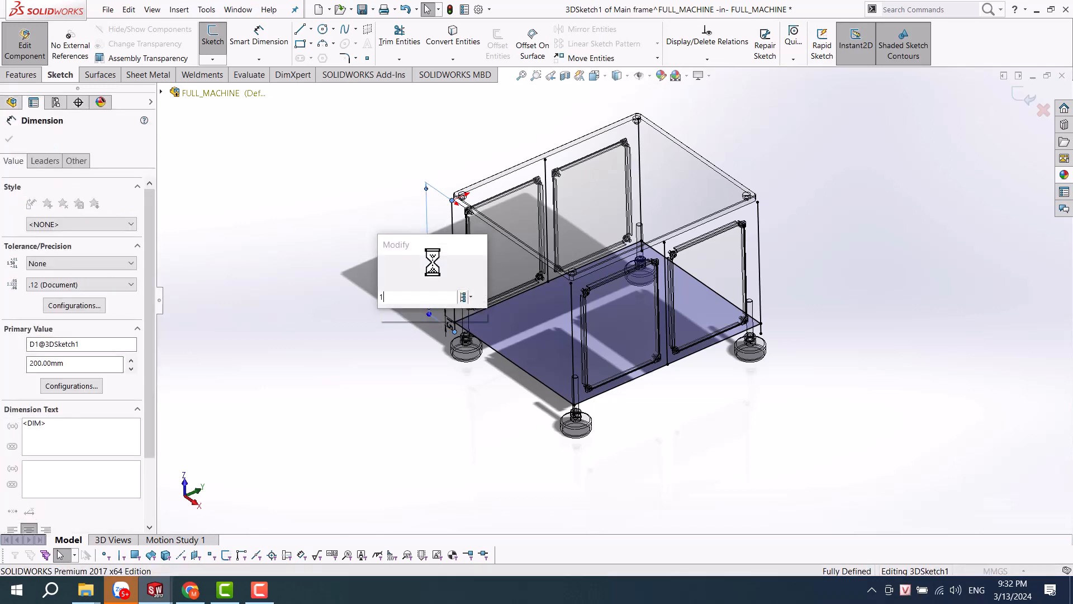
{"action": "key", "text": "Return"}
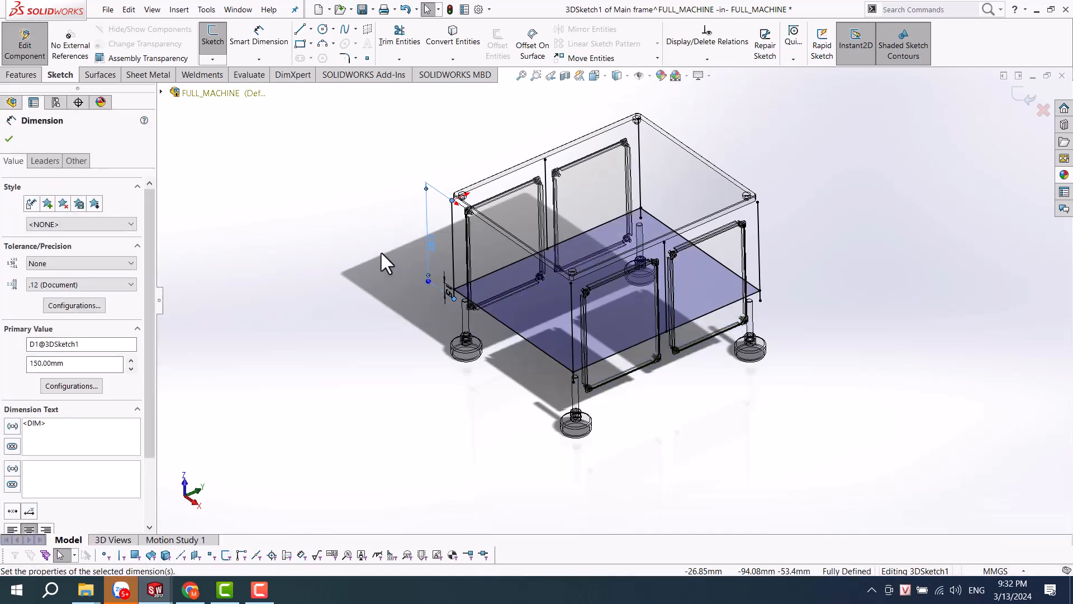
{"action": "left_click", "coordinate": [408, 325]}
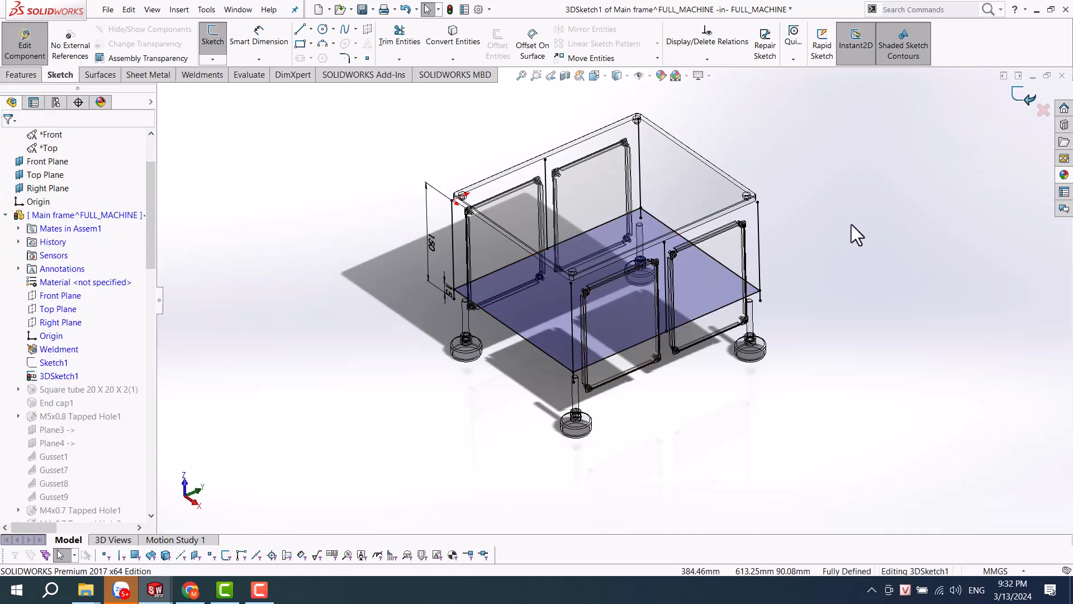
- Close the frame's 3D sketch with a rebuild, return to editing the assembly, and rebuild it to check the covers
{"action": "key", "text": "ctrl+b"}
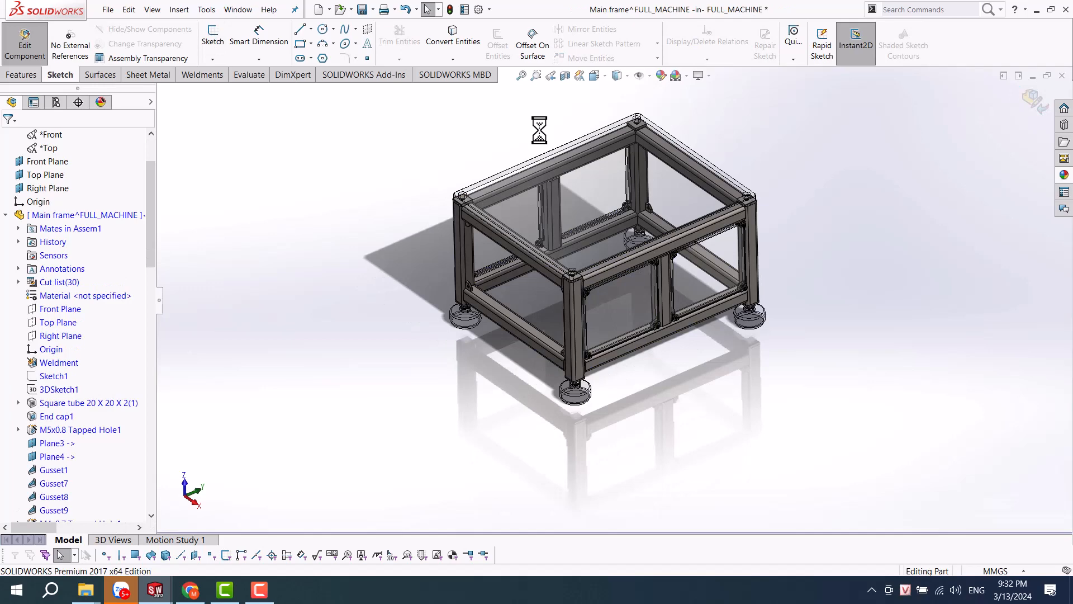
{"action": "middle_click_drag", "start_coordinate": [544, 131], "coordinate": [574, 189]}
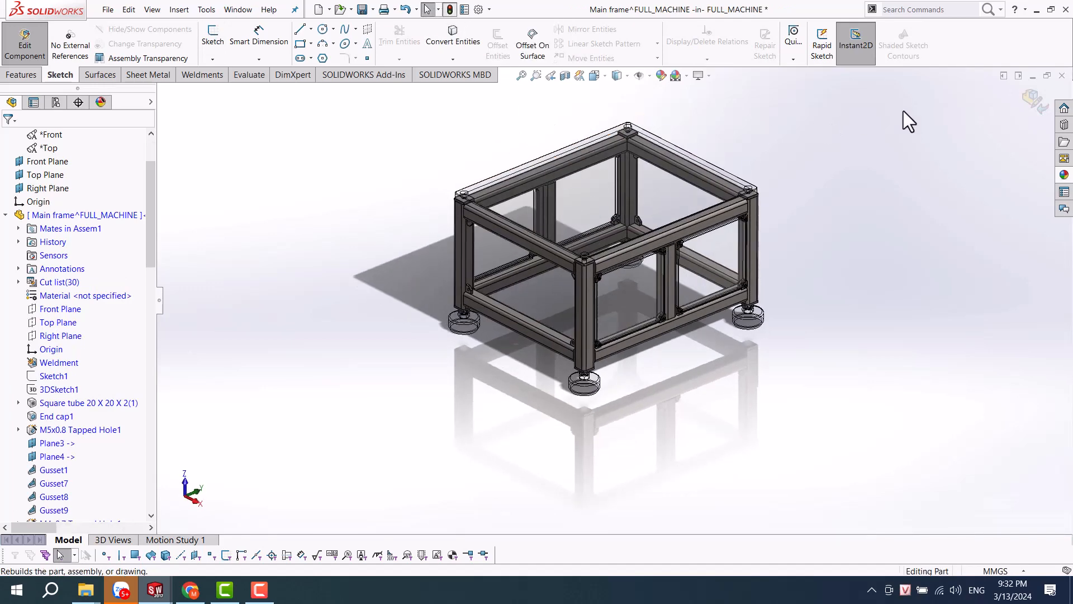
{"action": "left_click", "coordinate": [1031, 100]}
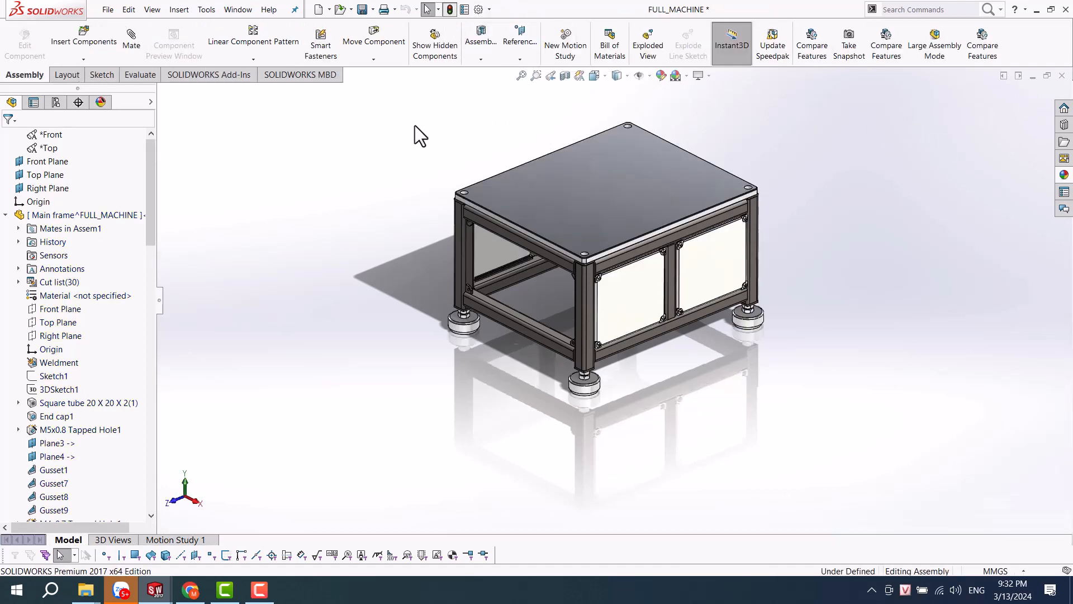
{"action": "left_click", "coordinate": [450, 9]}
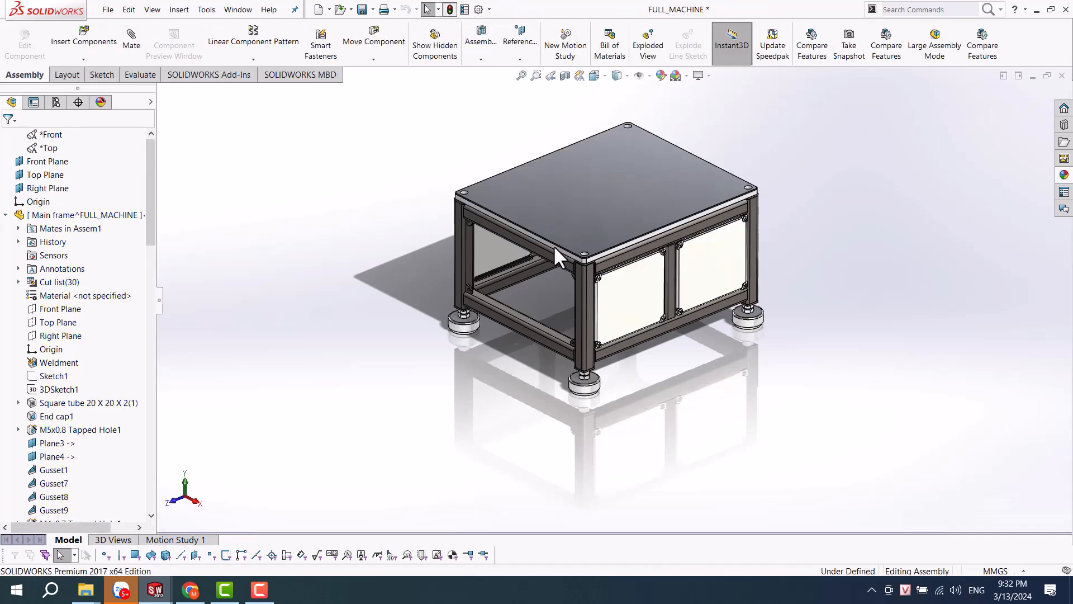
{"action": "middle_click_drag", "start_coordinate": [545, 187], "coordinate": [596, 280]}
{"action": "scroll", "coordinate": [612, 282], "scroll_direction": "down", "scroll_amount": 3}
{"action": "scroll", "coordinate": [597, 281], "scroll_direction": "up", "scroll_amount": 5}
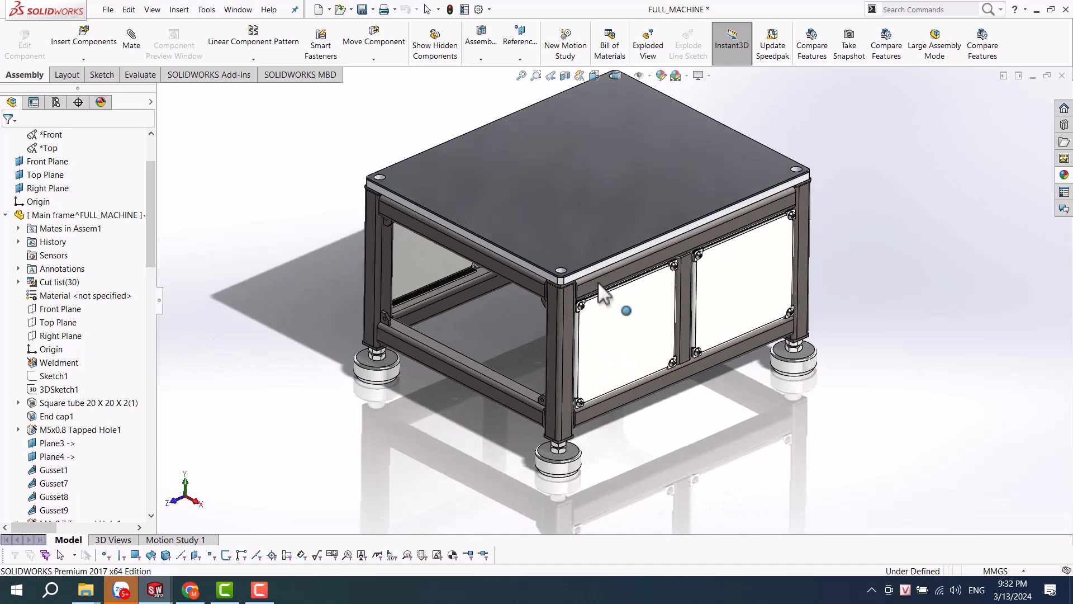